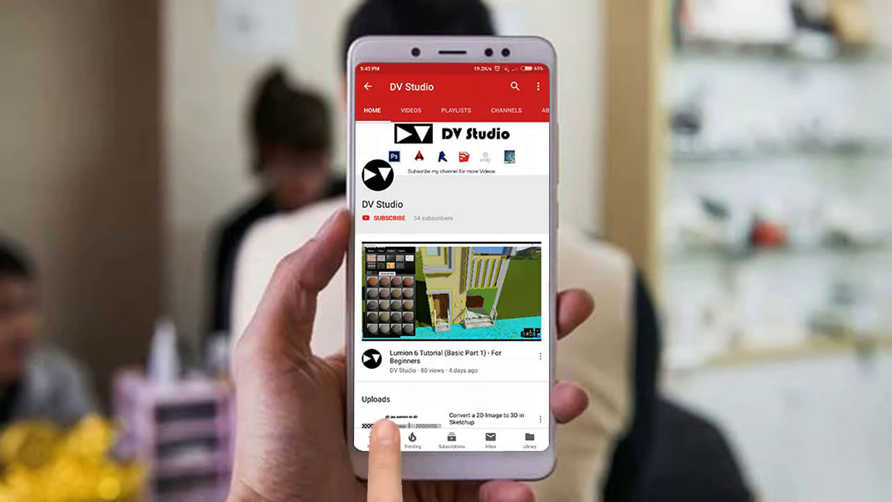
pyautogui.click(385, 218)
pyautogui.click(470, 220)
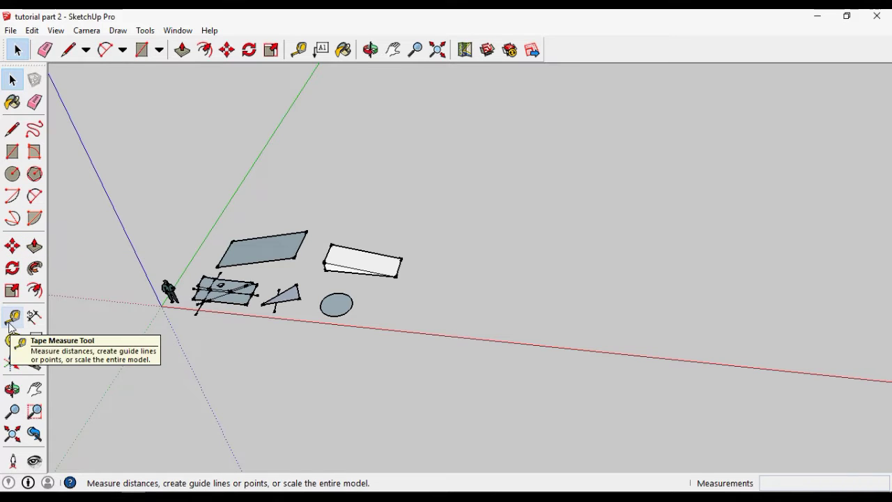
pyautogui.moveTo(269, 307); pyautogui.dragTo(248, 281, button='middle')
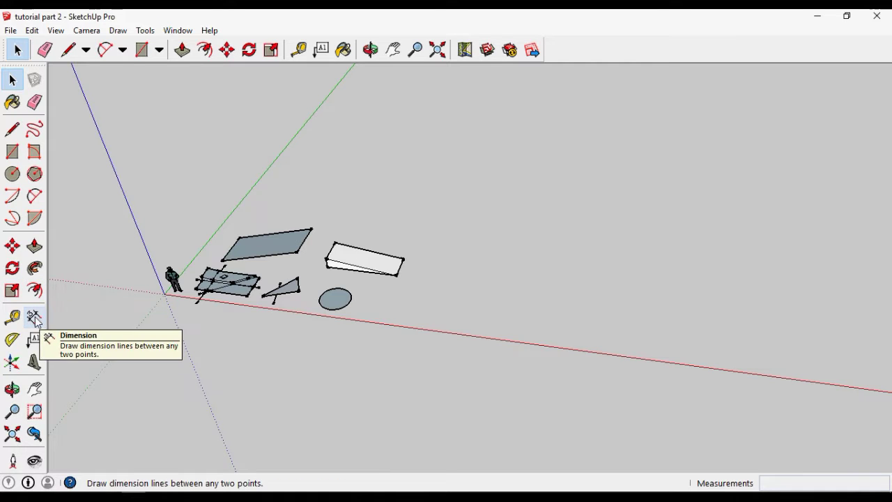
pyautogui.moveTo(413, 324); pyautogui.dragTo(388, 304, button='middle')
pyautogui.scroll(3, 418, 313)
pyautogui.scroll(-2, 292, 280)
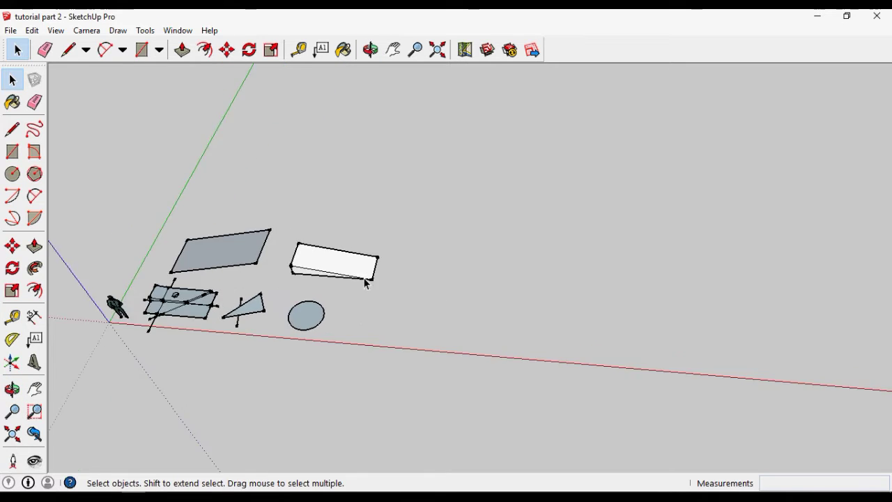
pyautogui.scroll(3, 379, 277)
pyautogui.scroll(-3, 397, 287)
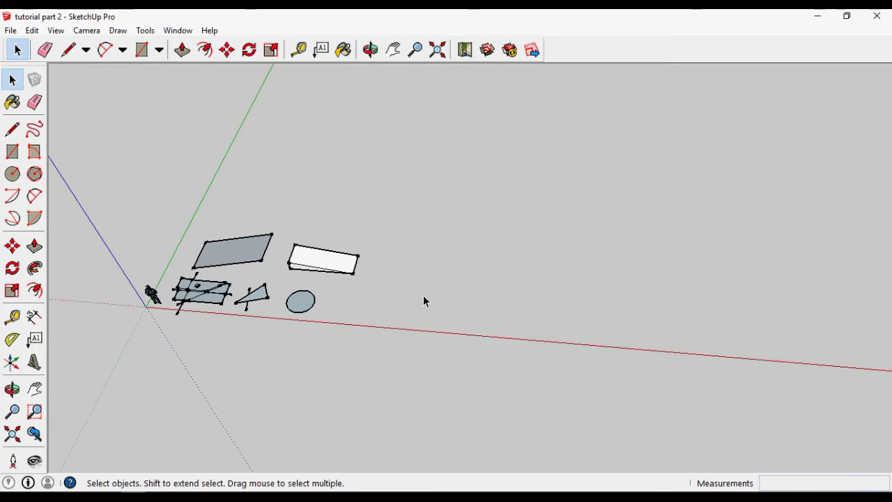
# Draw a flat rectangle about 4473 by 2306 mm in the empty ground area beyond the white wedge-shaped face
pyautogui.scroll(5, 381, 275)
pyautogui.scroll(-2, 411, 327)
pyautogui.scroll(4, 480, 358)
pyautogui.press('r')
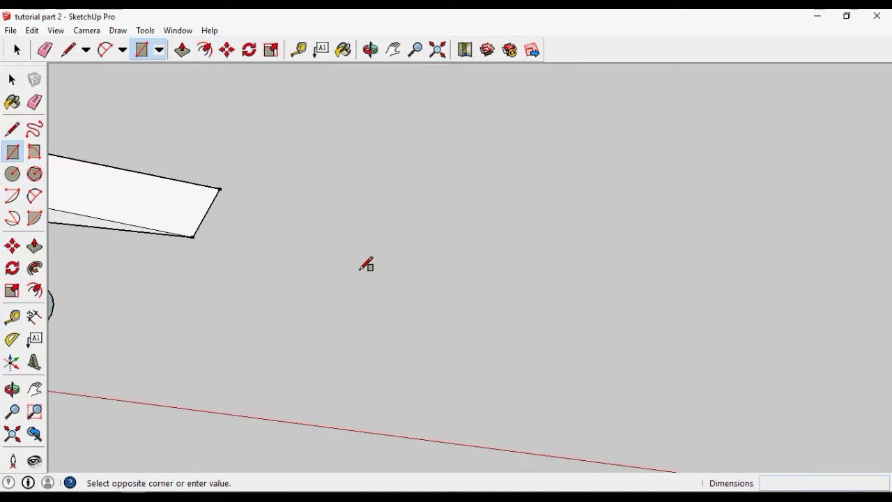
pyautogui.click(579, 398)
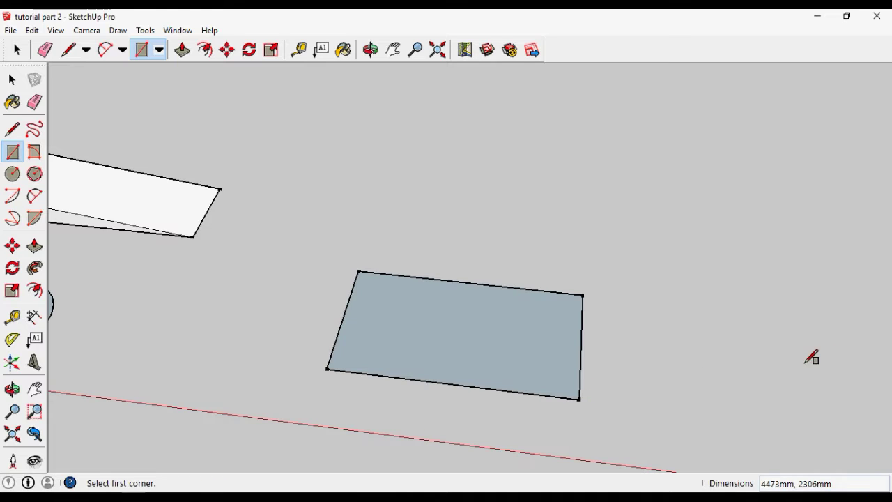
pyautogui.press('space')
# Try to rotate the new rectangle flat on the ground plane about a point near the middle of its face
pyautogui.scroll(3, 574, 358)
pyautogui.scroll(-2, 572, 341)
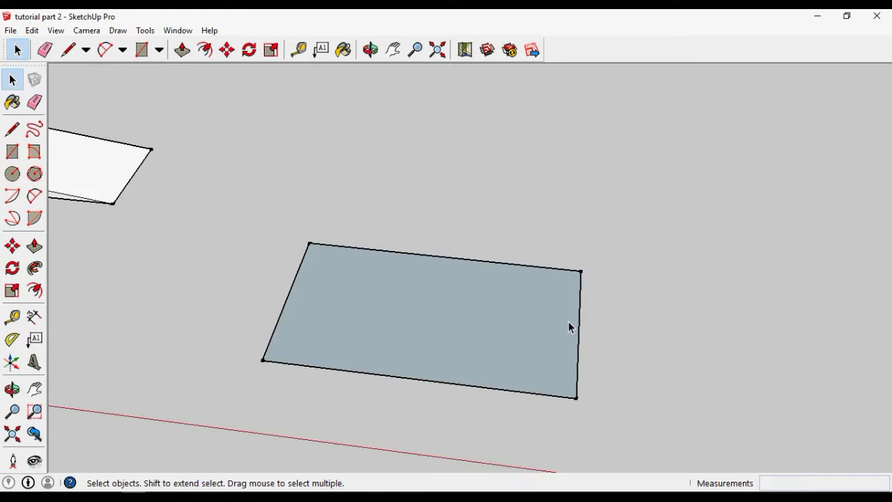
pyautogui.moveTo(569, 325); pyautogui.dragTo(505, 301, button='middle')
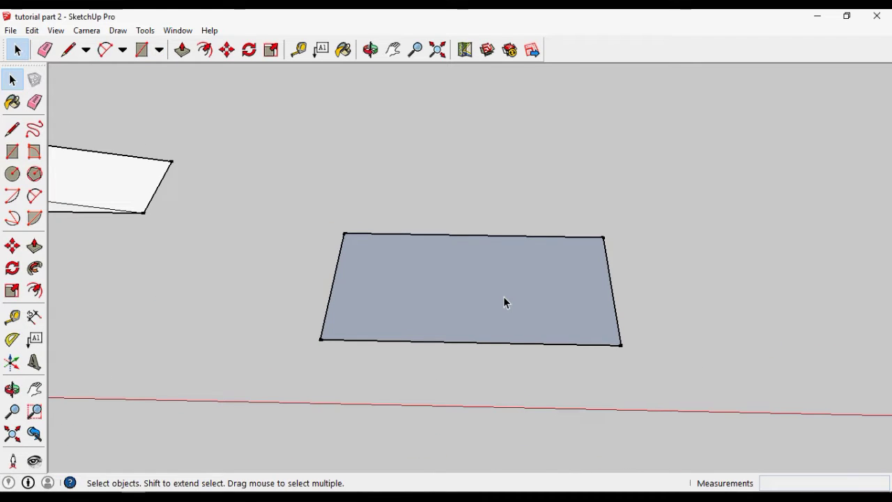
pyautogui.click(12, 268)
pyautogui.moveTo(539, 332); pyautogui.dragTo(478, 273, button='middle')
pyautogui.scroll(-2, 442, 265)
pyautogui.scroll(5, 448, 277)
pyautogui.scroll(-2, 516, 305)
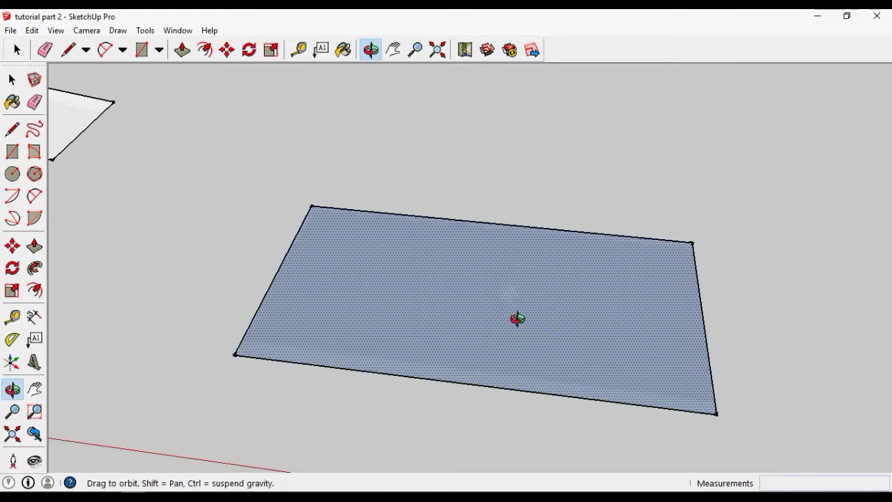
pyautogui.moveTo(466, 306); pyautogui.dragTo(551, 309)
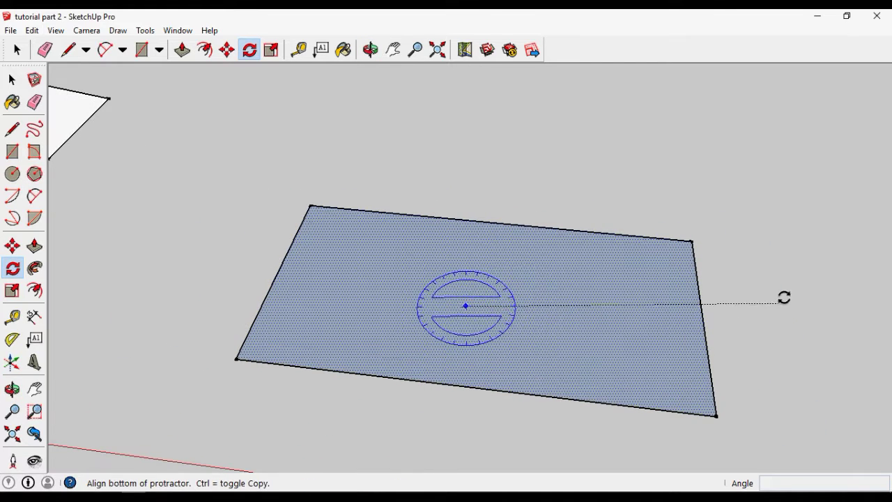
pyautogui.moveTo(784, 297); pyautogui.dragTo(806, 363)
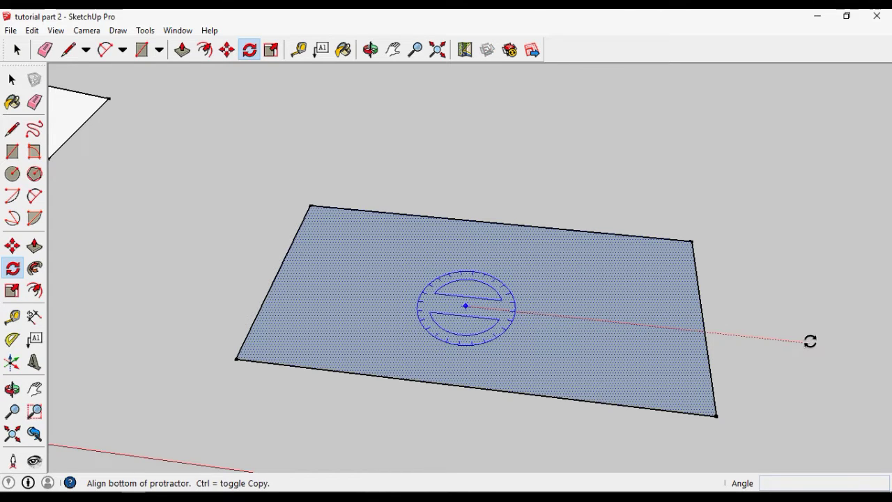
pyautogui.click(810, 340)
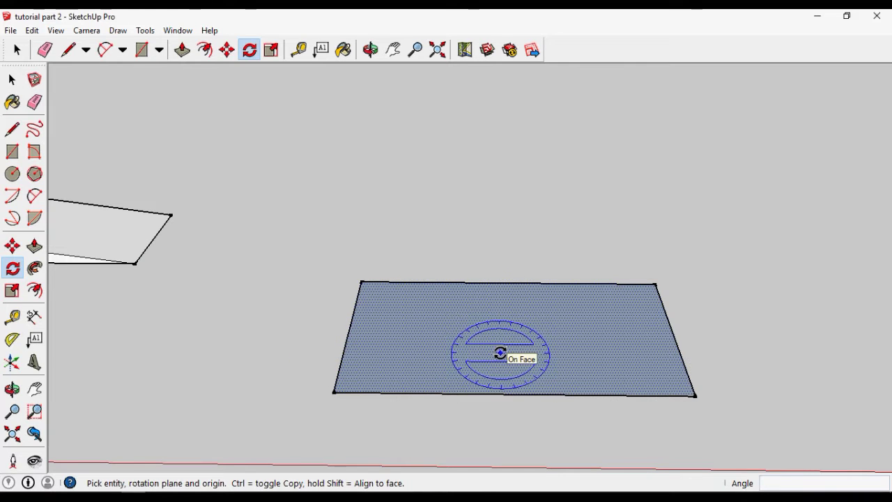
pyautogui.scroll(3, 374, 370)
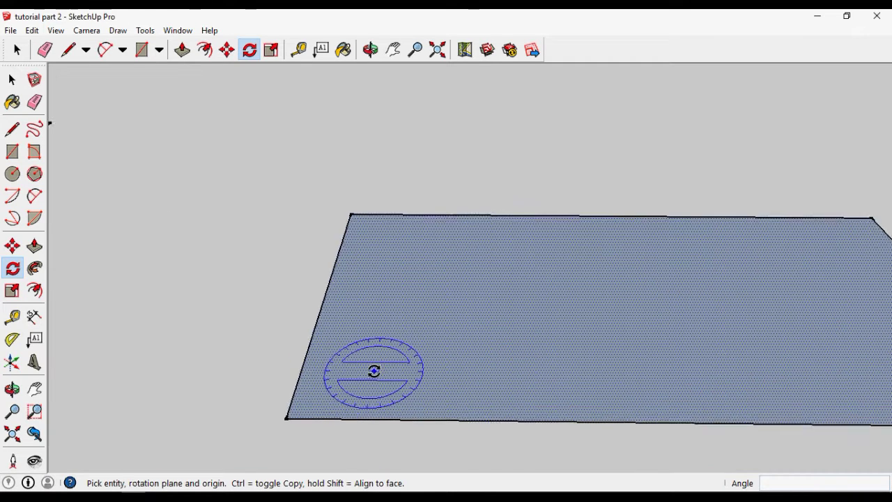
pyautogui.moveTo(327, 393); pyautogui.dragTo(368, 314, button='middle')
pyautogui.scroll(2, 355, 318)
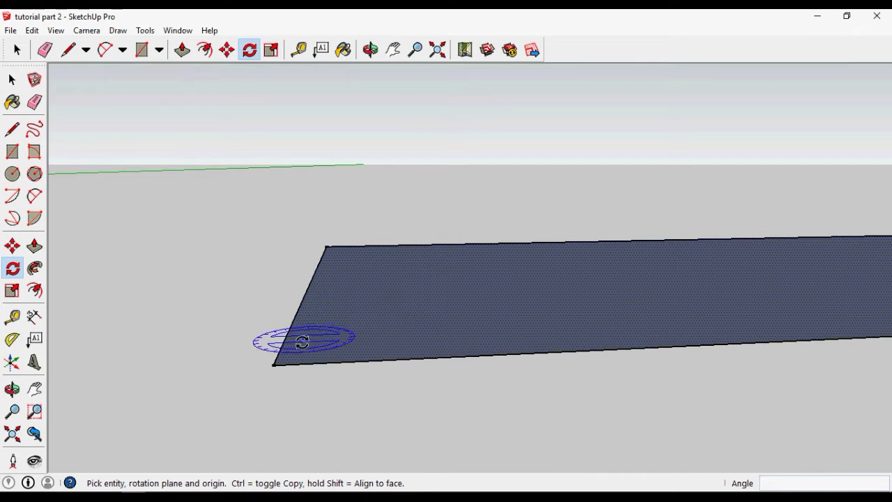
pyautogui.moveTo(296, 353); pyautogui.dragTo(299, 325, button='middle')
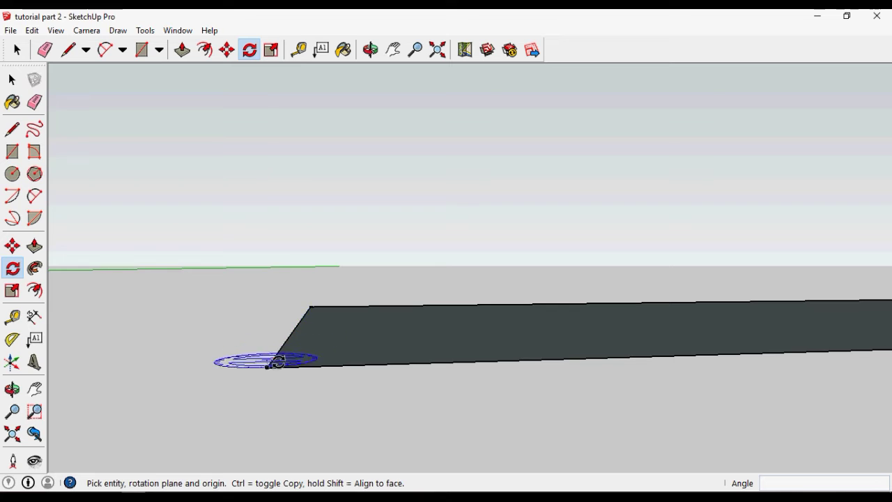
pyautogui.moveTo(270, 370); pyautogui.dragTo(301, 342, button='middle')
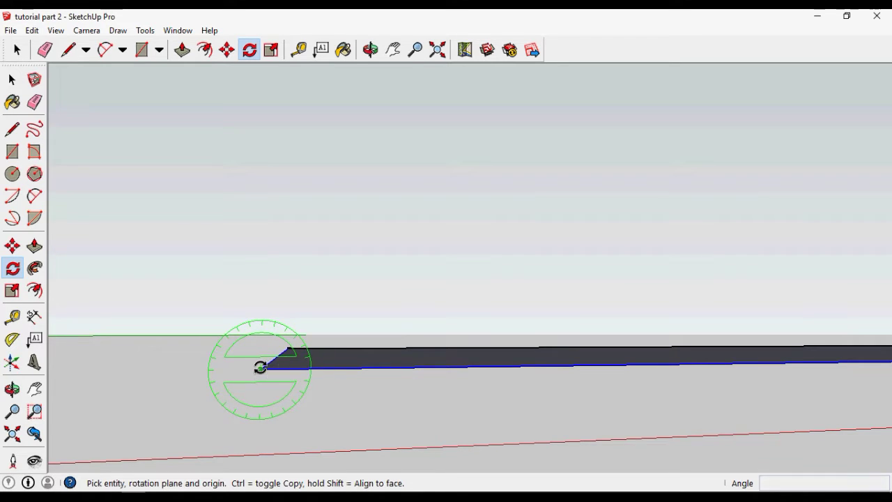
pyautogui.click(260, 367)
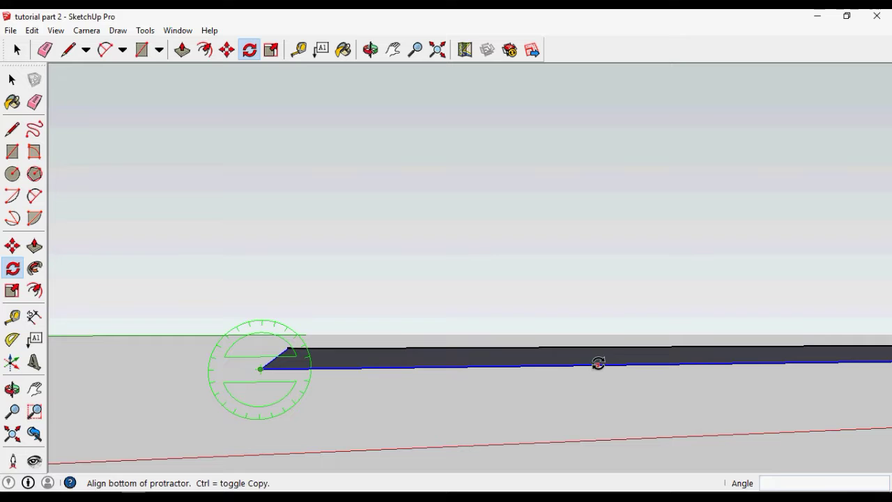
pyautogui.click(598, 363)
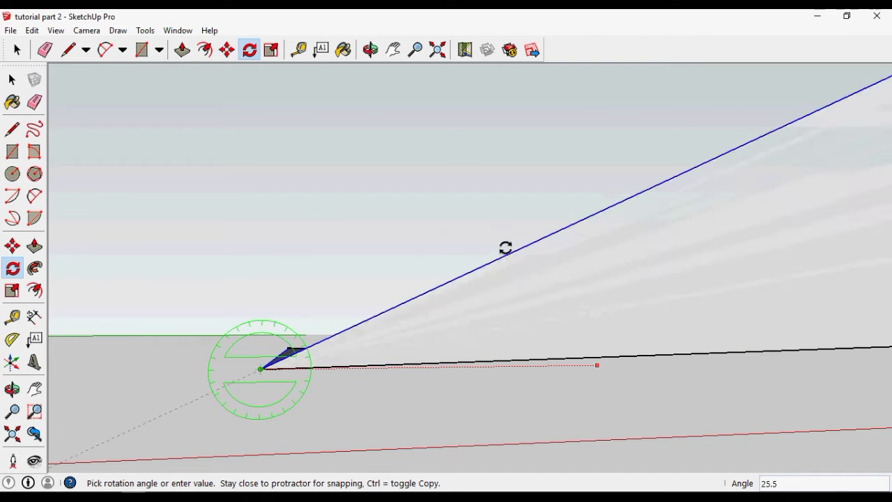
pyautogui.moveTo(458, 239); pyautogui.dragTo(424, 346, button='middle')
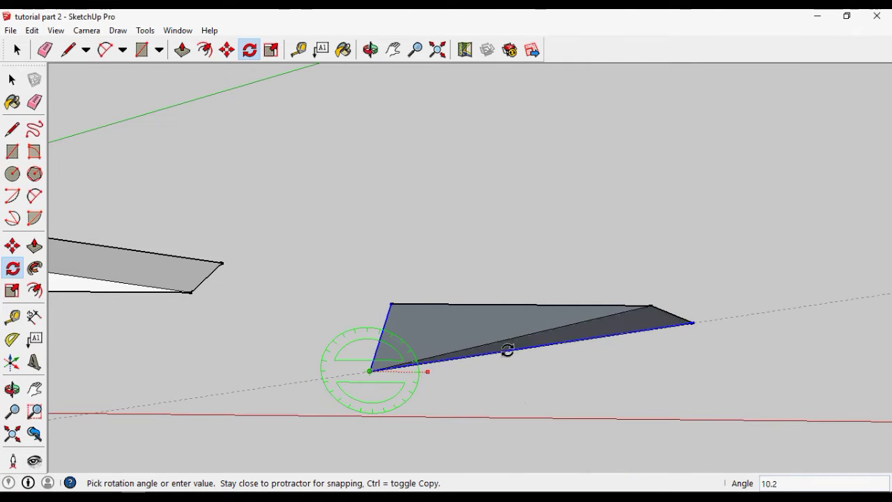
pyautogui.scroll(3, 507, 350)
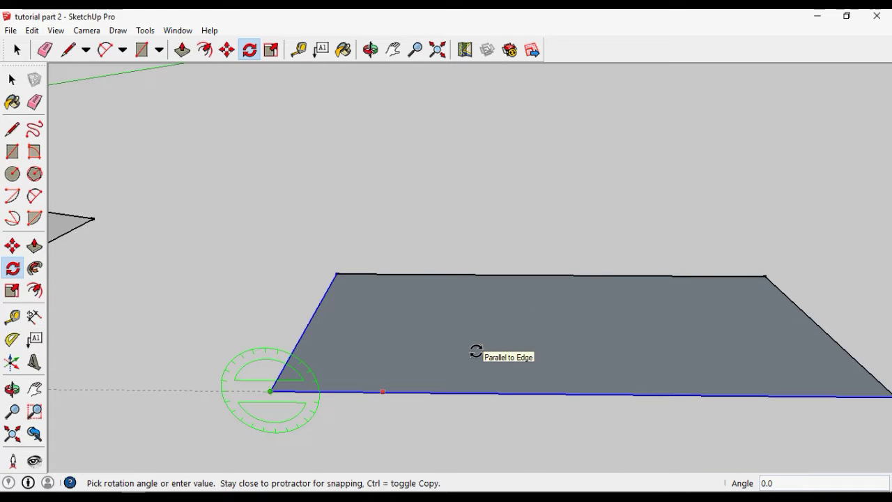
pyautogui.press('space')
# Select the new rectangle's face and rotate it upward in the vertical plane about its near corner, aligned along its long edge
pyautogui.click(541, 349)
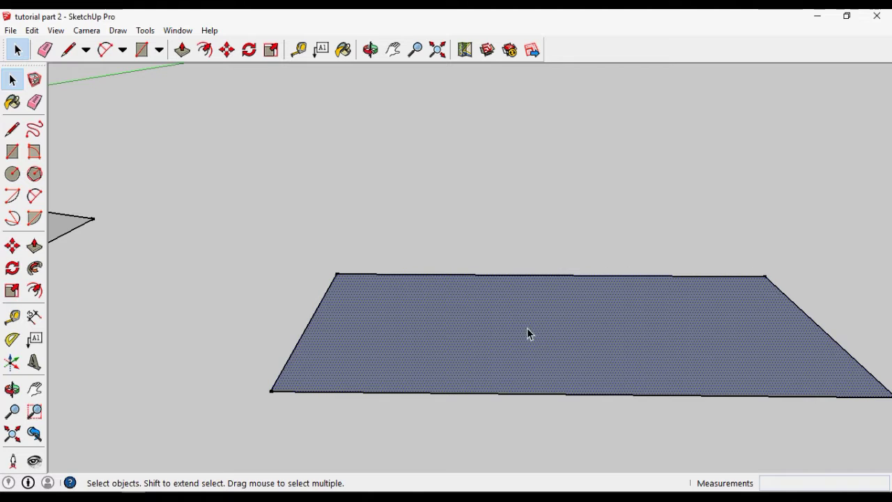
pyautogui.moveTo(511, 364); pyautogui.dragTo(318, 337, button='middle')
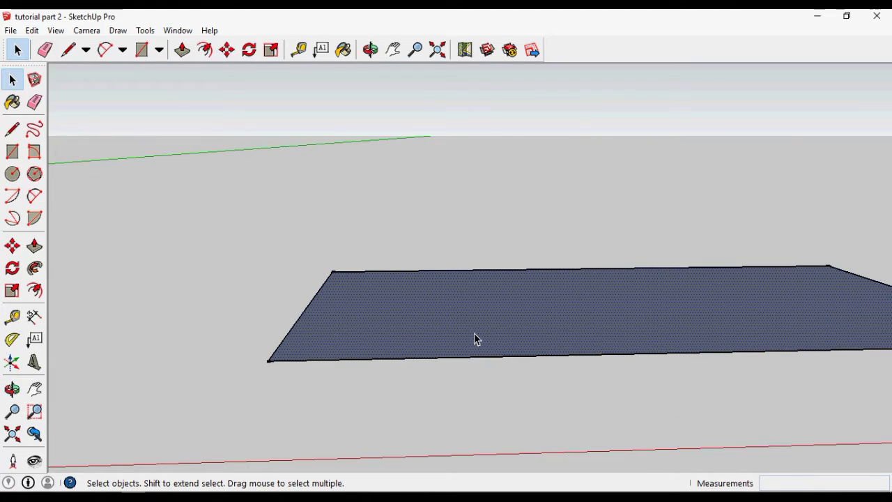
pyautogui.click(12, 267)
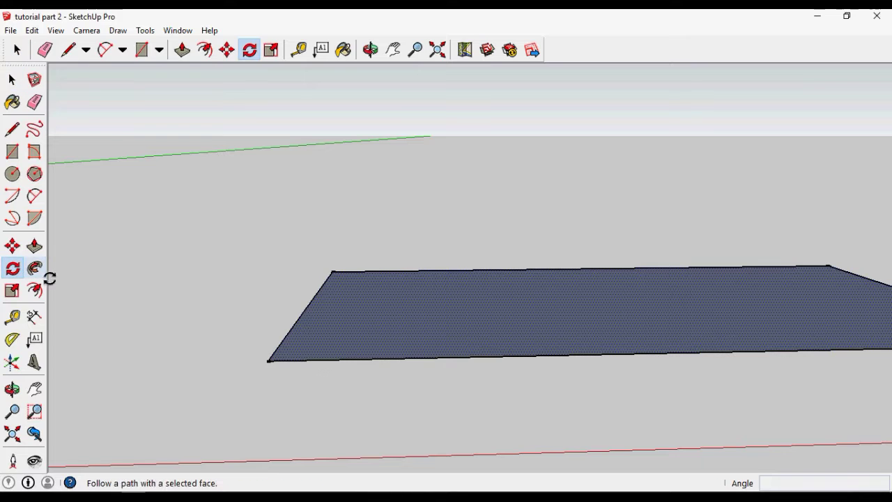
pyautogui.moveTo(329, 327); pyautogui.dragTo(334, 297, button='middle')
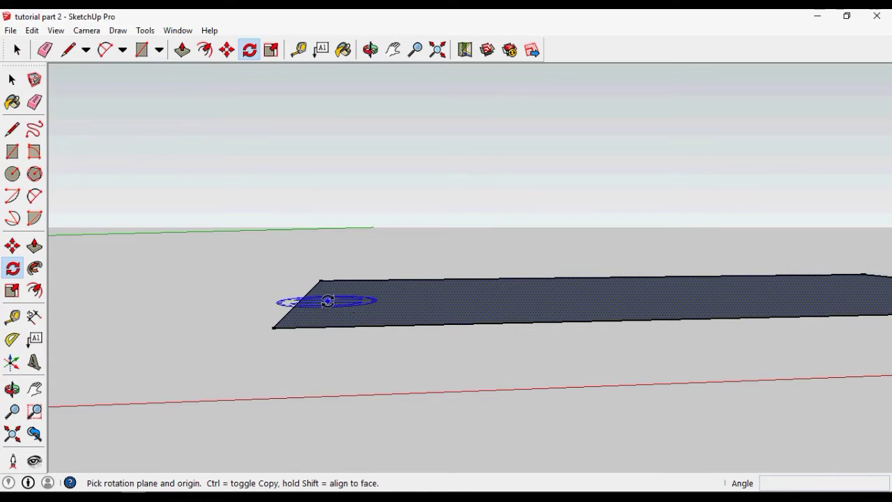
pyautogui.moveTo(295, 319)
pyautogui.mouseDown(button='middle')
pyautogui.moveTo(325, 313)
pyautogui.moveTo(298, 314)
pyautogui.mouseUp(button='middle')
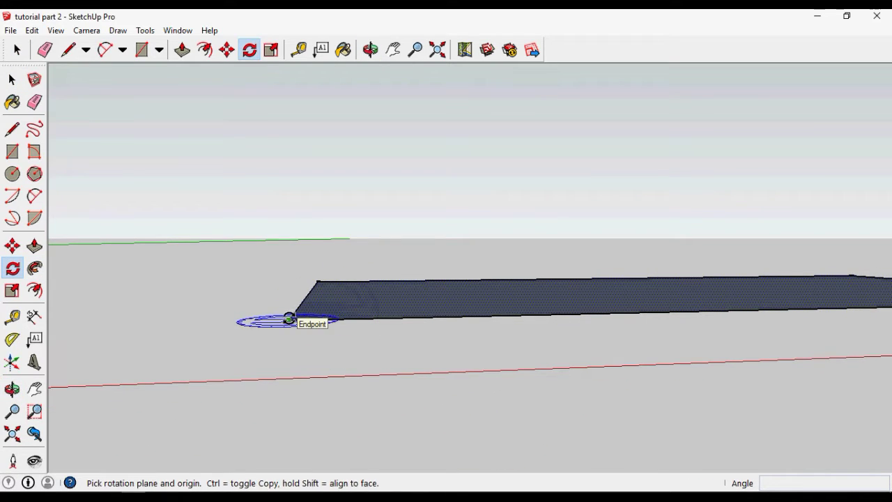
pyautogui.moveTo(303, 328); pyautogui.dragTo(312, 297, button='middle')
pyautogui.click(309, 297)
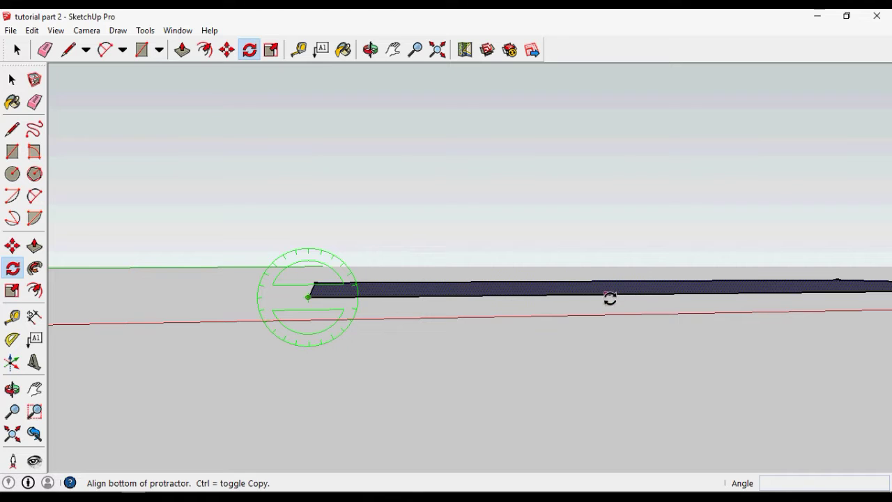
pyautogui.click(638, 294)
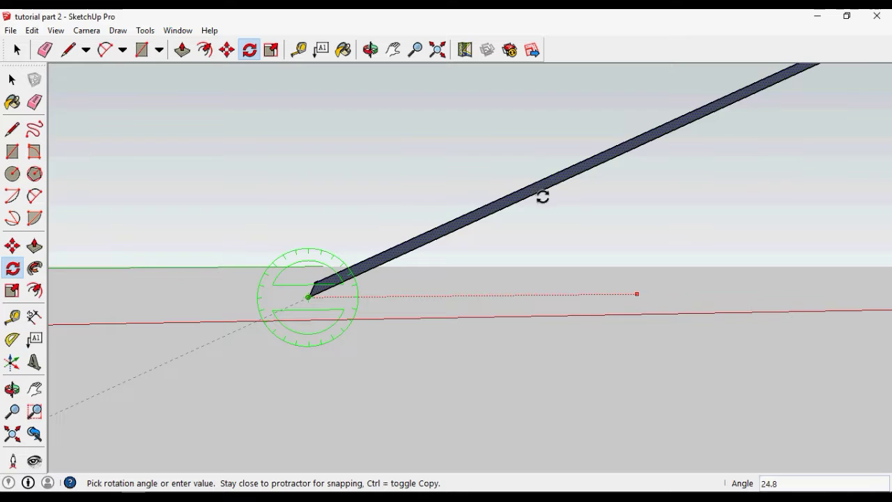
pyautogui.click(528, 185)
pyautogui.press('space')
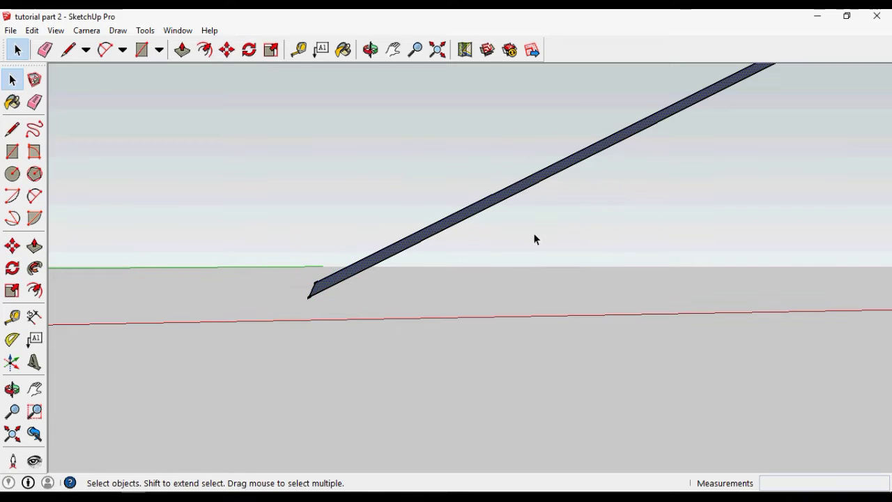
# Examine the tilted rectangle from several angles and compare its slope with the neighbouring flat shapes
pyautogui.press('o')
pyautogui.moveTo(492, 203); pyautogui.dragTo(473, 300)
pyautogui.press('space')
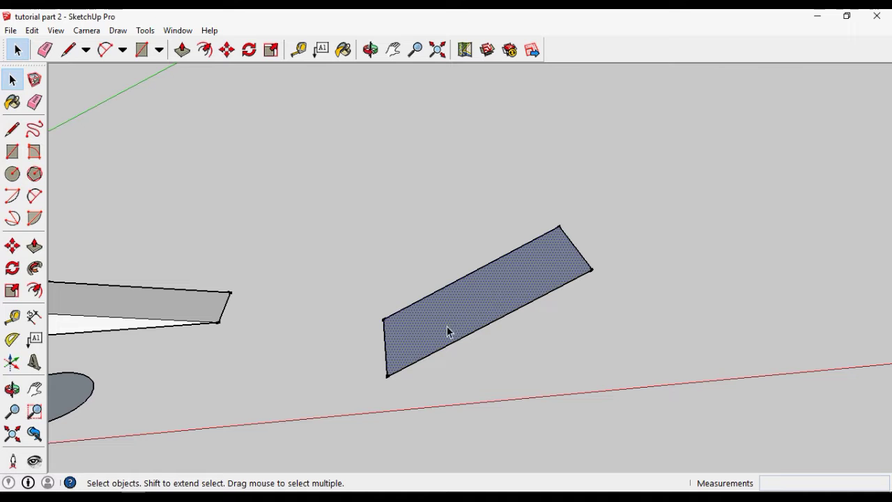
pyautogui.press('o')
pyautogui.moveTo(434, 348); pyautogui.dragTo(456, 325)
pyautogui.press('space')
pyautogui.scroll(-6, 452, 317)
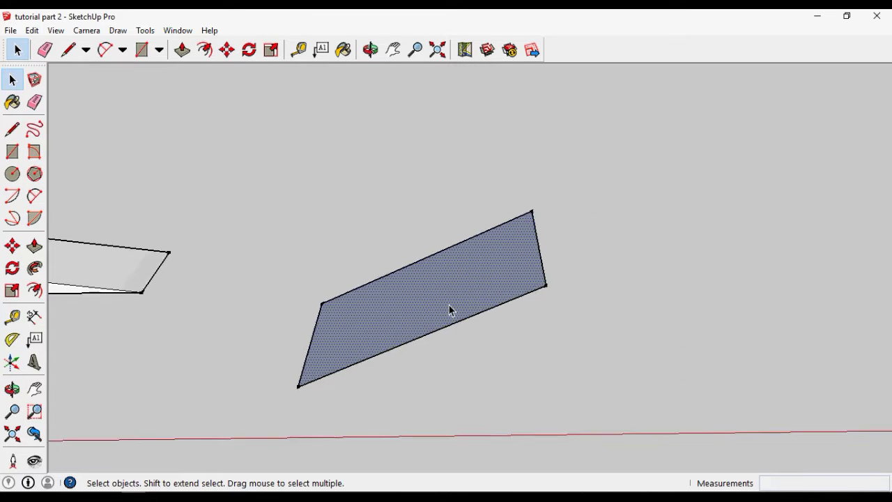
pyautogui.scroll(7, 390, 348)
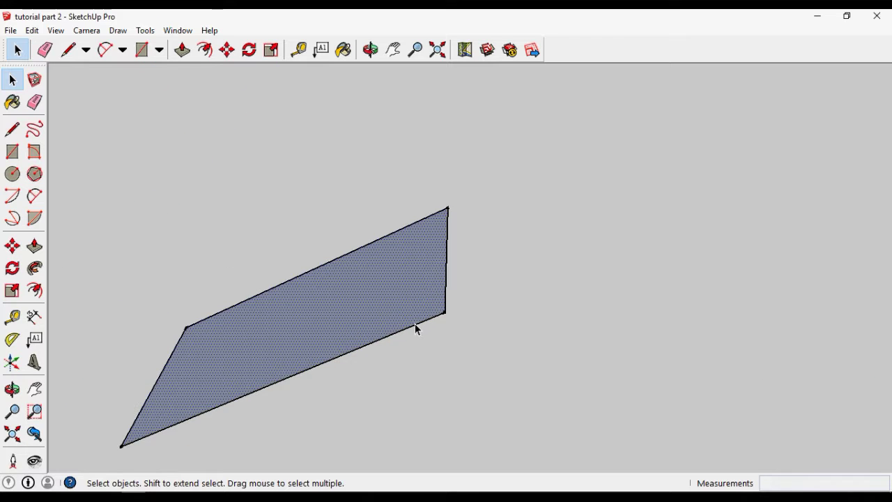
pyautogui.scroll(-5, 410, 320)
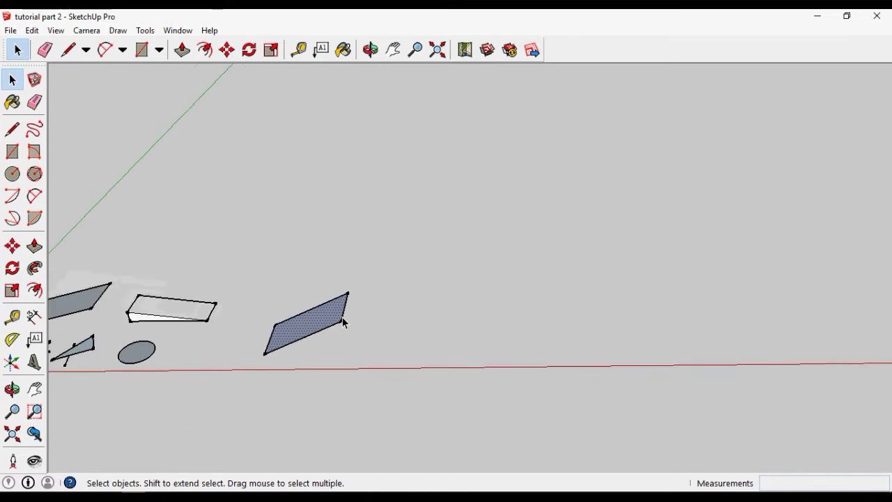
pyautogui.scroll(3, 334, 314)
pyautogui.moveTo(333, 314); pyautogui.dragTo(292, 316, button='middle')
pyautogui.scroll(-3, 412, 330)
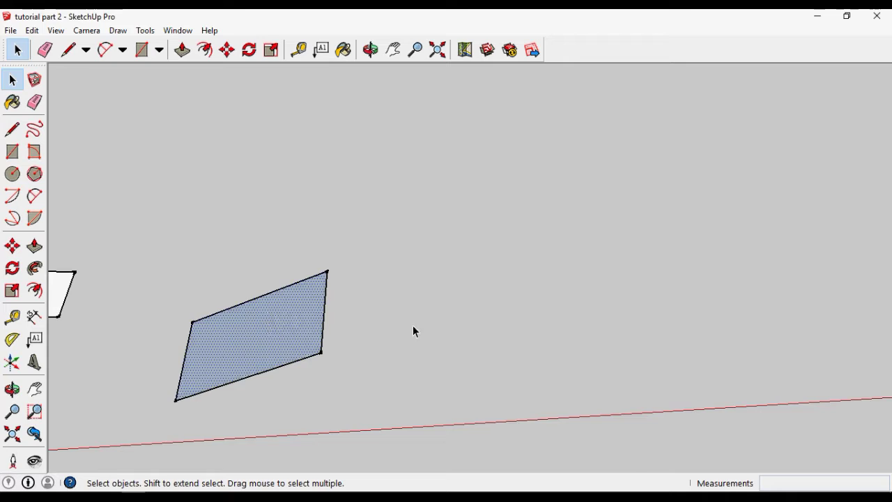
# Draw a second flat rectangle about 4706 by 1976 mm on the open ground beside the tilted one
pyautogui.scroll(4, 429, 338)
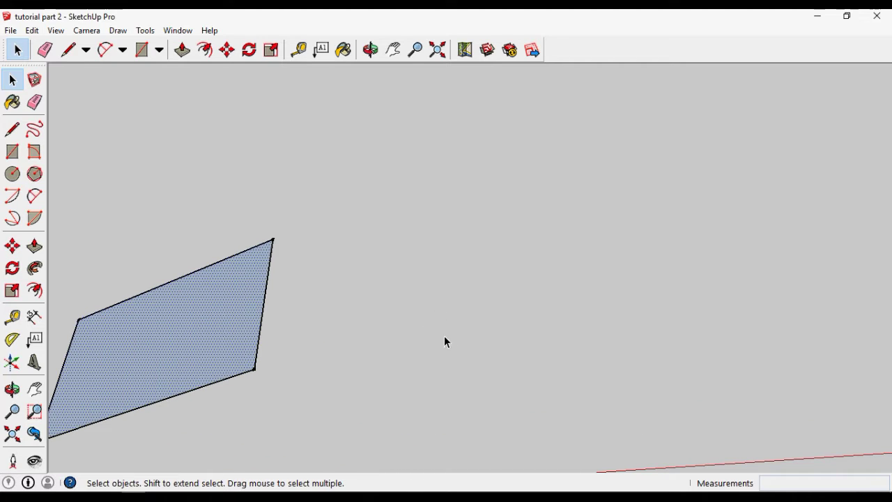
pyautogui.click(12, 154)
pyautogui.click(386, 301)
pyautogui.click(660, 383)
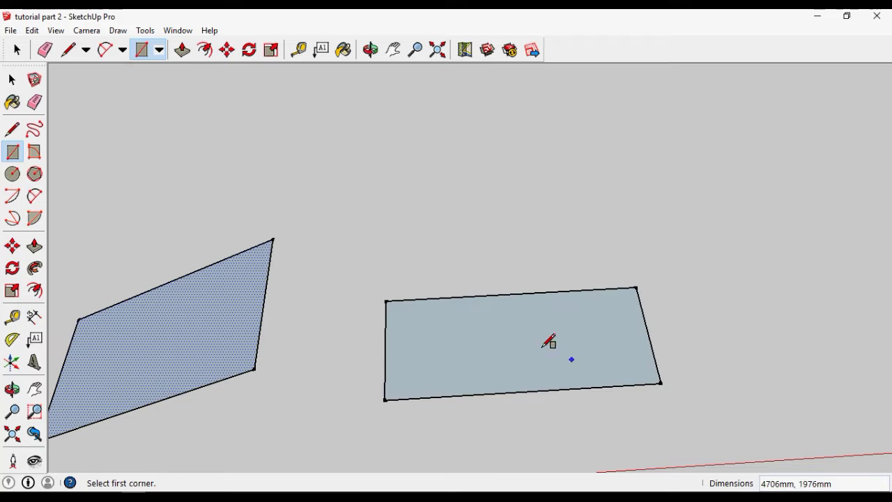
# Select the new flat rectangle's face and extrude it upward with Push/Pull into a thin box
pyautogui.moveTo(593, 335); pyautogui.dragTo(468, 320, button='middle')
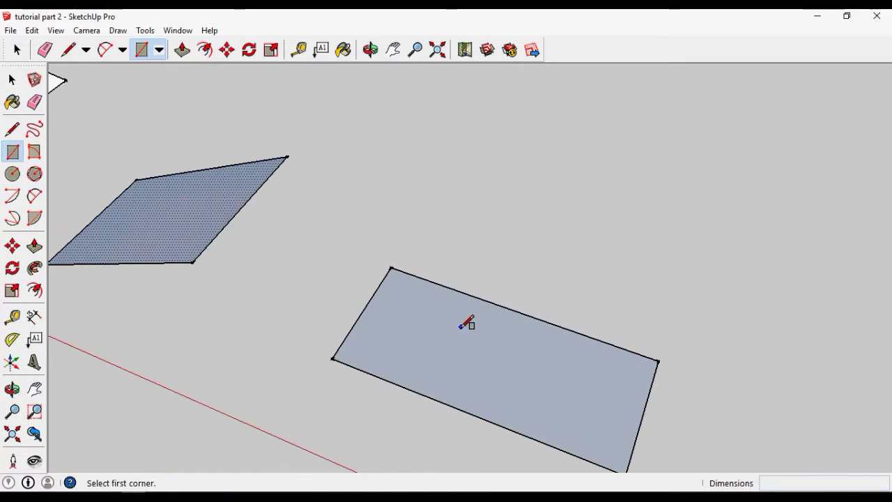
pyautogui.scroll(-2, 422, 286)
pyautogui.scroll(3, 486, 354)
pyautogui.scroll(1, 435, 321)
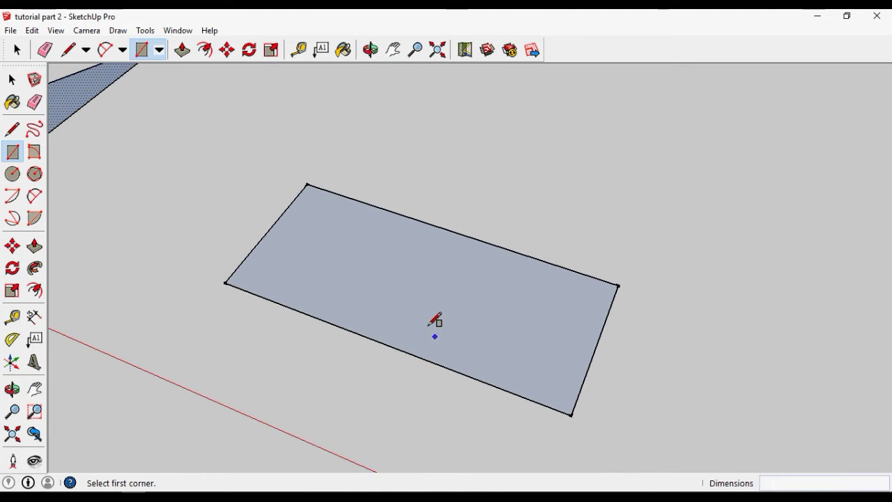
pyautogui.click(34, 246)
pyautogui.moveTo(506, 313); pyautogui.dragTo(470, 325, button='middle')
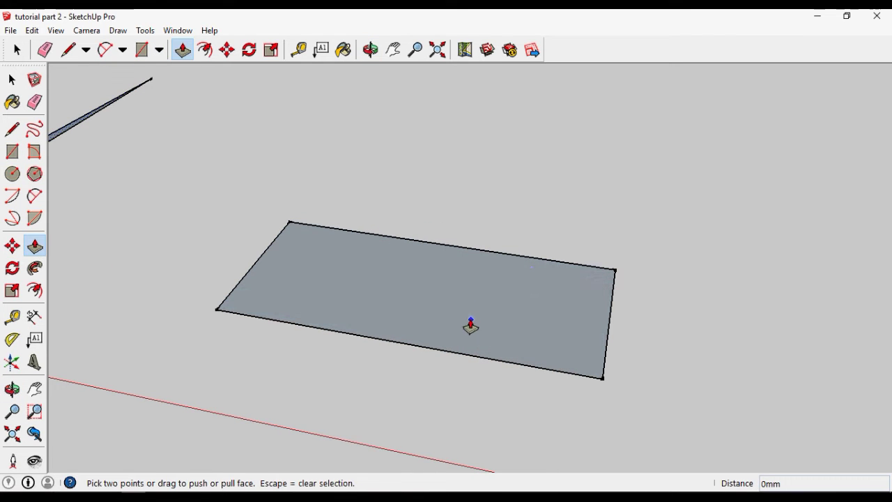
pyautogui.press('space')
pyautogui.click(540, 315)
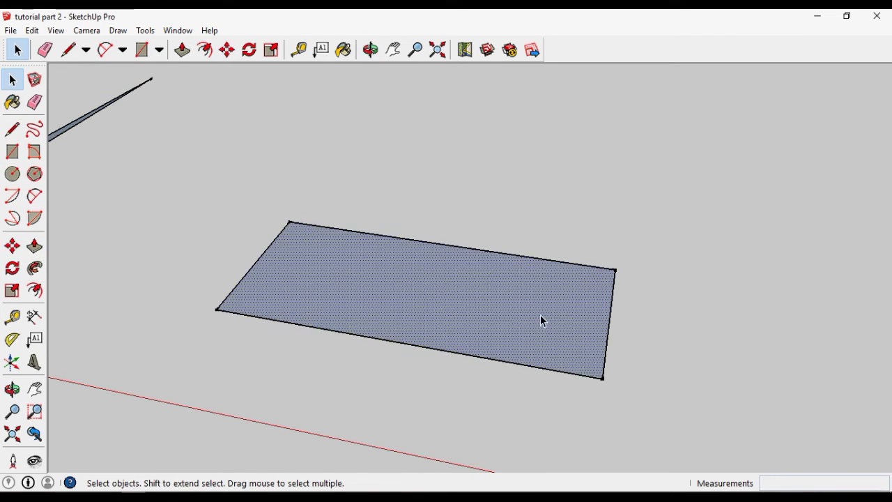
pyautogui.click(35, 248)
pyautogui.moveTo(461, 307); pyautogui.dragTo(459, 274)
pyautogui.press('space')
pyautogui.moveTo(619, 332); pyautogui.dragTo(606, 295, button='middle')
pyautogui.press('Escape')
pyautogui.moveTo(481, 265); pyautogui.dragTo(434, 247, button='middle')
pyautogui.scroll(3, 466, 285)
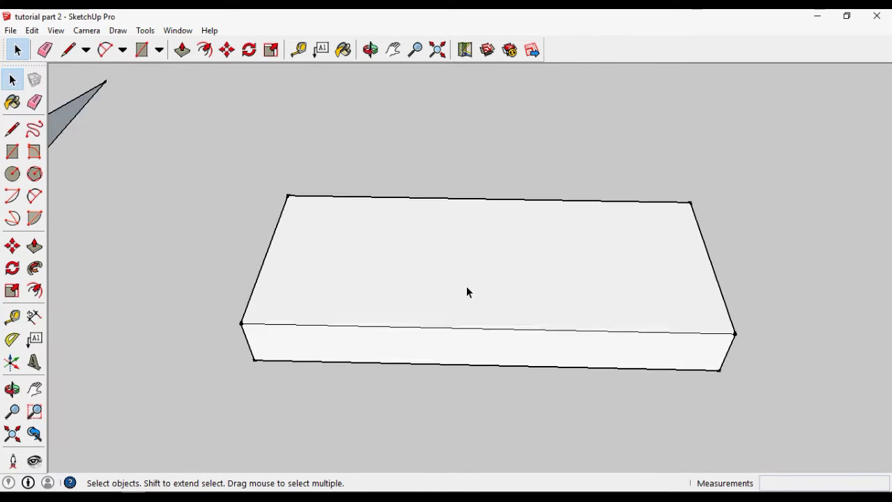
# Try to rotate only the box's top face in the horizontal plane about a point near its middle
pyautogui.click(12, 268)
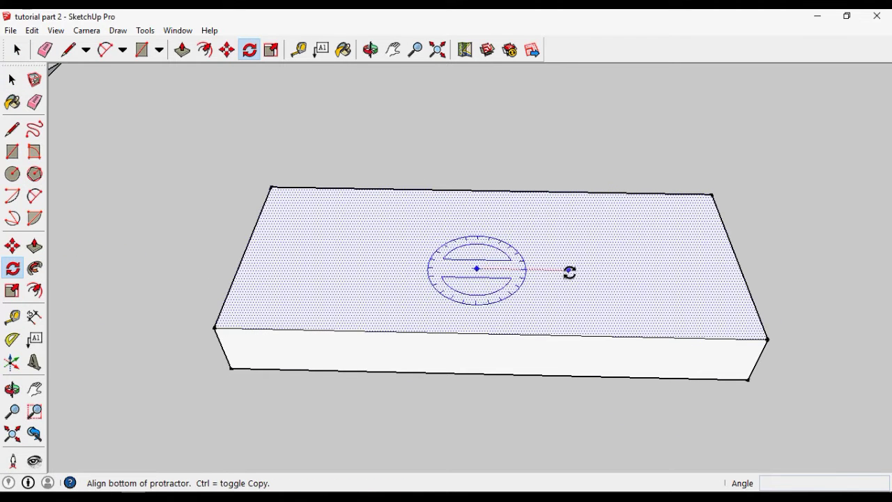
pyautogui.click(715, 272)
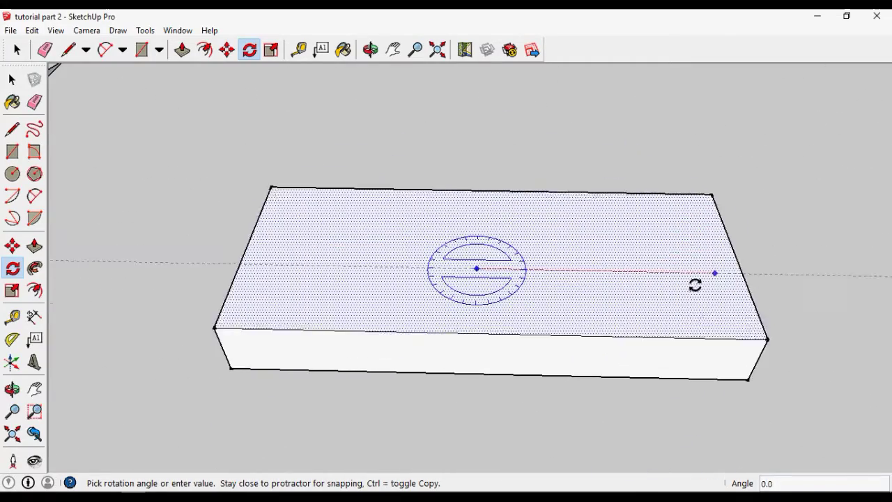
pyautogui.press('Escape')
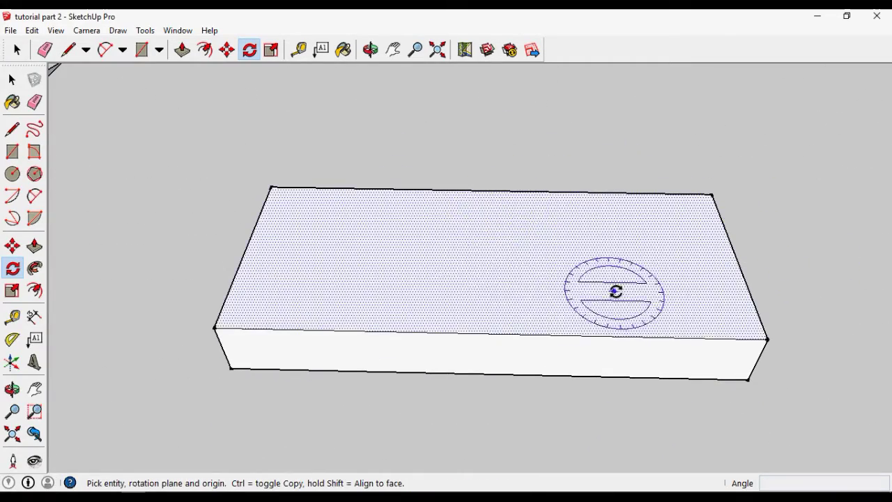
pyautogui.press('space')
# Select the whole box with all its connected faces and edges, make it a group, and deselect it
pyautogui.moveTo(382, 289); pyautogui.dragTo(466, 288, button='middle')
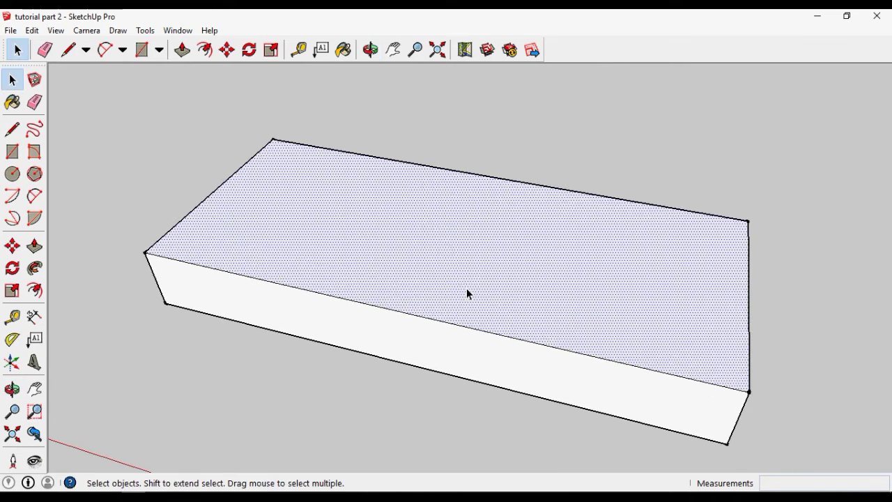
pyautogui.scroll(-4, 428, 267)
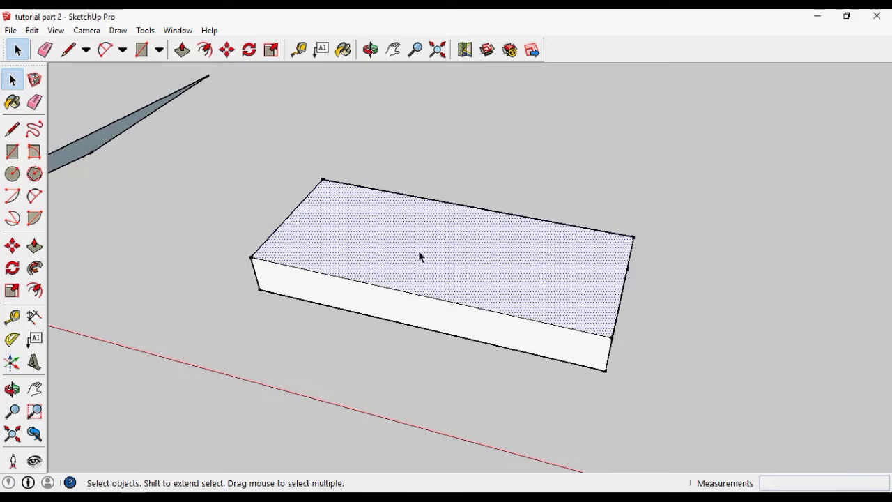
pyautogui.scroll(3, 368, 224)
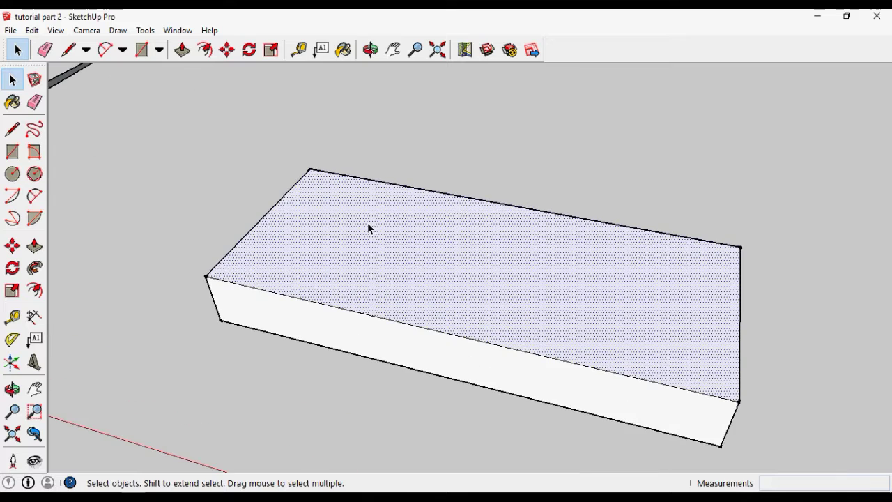
pyautogui.tripleClick(436, 257)
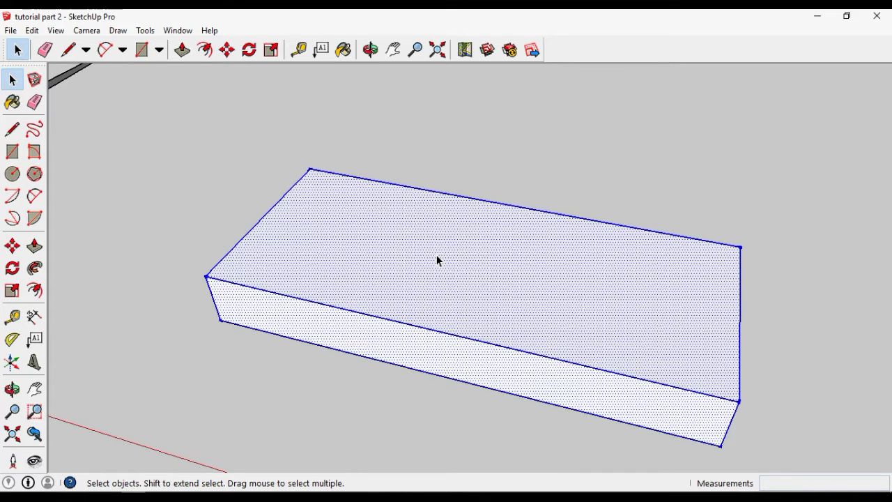
pyautogui.scroll(-2, 392, 277)
pyautogui.moveTo(392, 282)
pyautogui.mouseDown(button='middle')
pyautogui.moveTo(481, 191)
pyautogui.moveTo(294, 140)
pyautogui.moveTo(346, 261)
pyautogui.moveTo(687, 234)
pyautogui.moveTo(439, 308)
pyautogui.mouseUp(button='middle')
pyautogui.rightClick(413, 276)
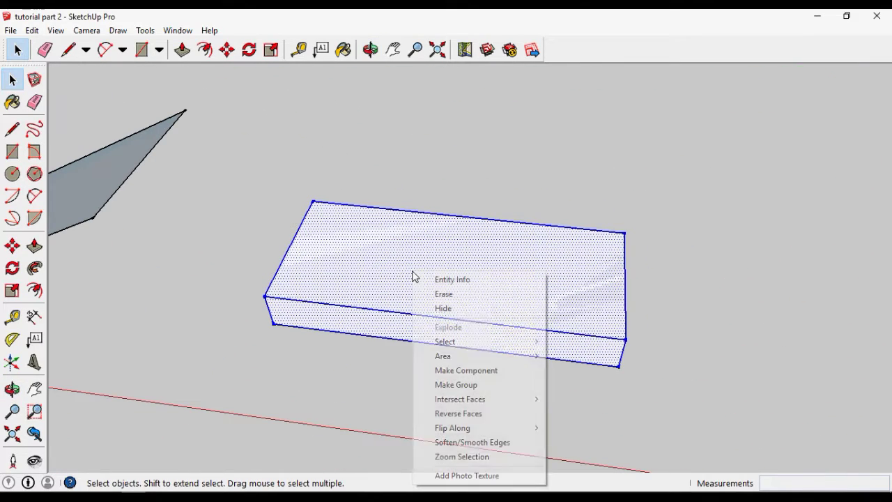
pyautogui.click(490, 384)
pyautogui.scroll(-2, 500, 293)
pyautogui.scroll(-1, 481, 292)
pyautogui.scroll(3, 457, 287)
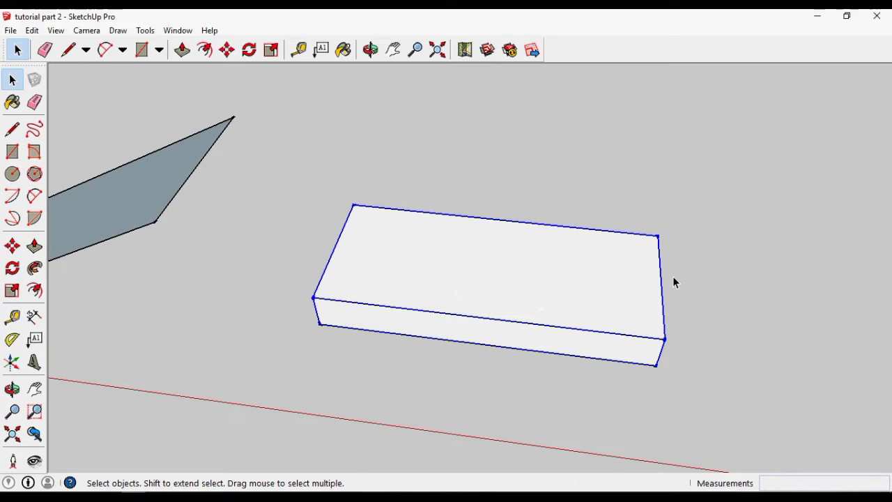
pyautogui.scroll(1, 676, 279)
pyautogui.click(695, 276)
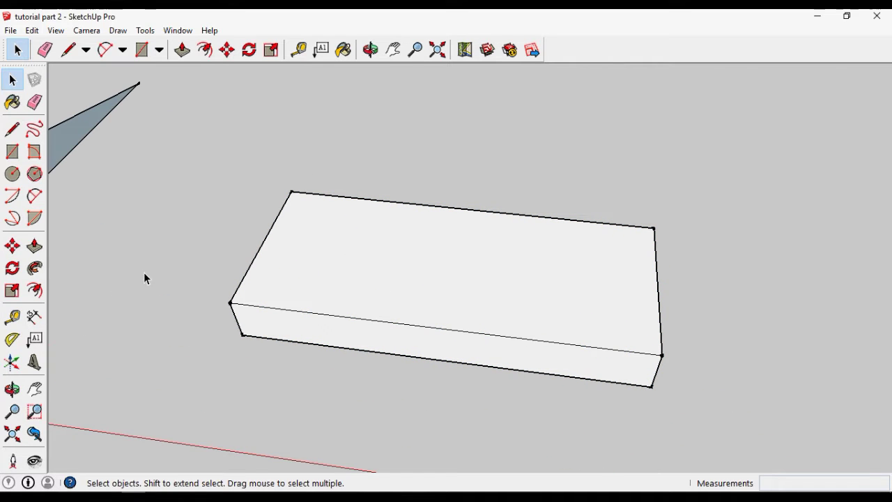
# Rotate the grouped box in the horizontal plane about a point near the middle of its top face, aligned along its length
pyautogui.click(12, 269)
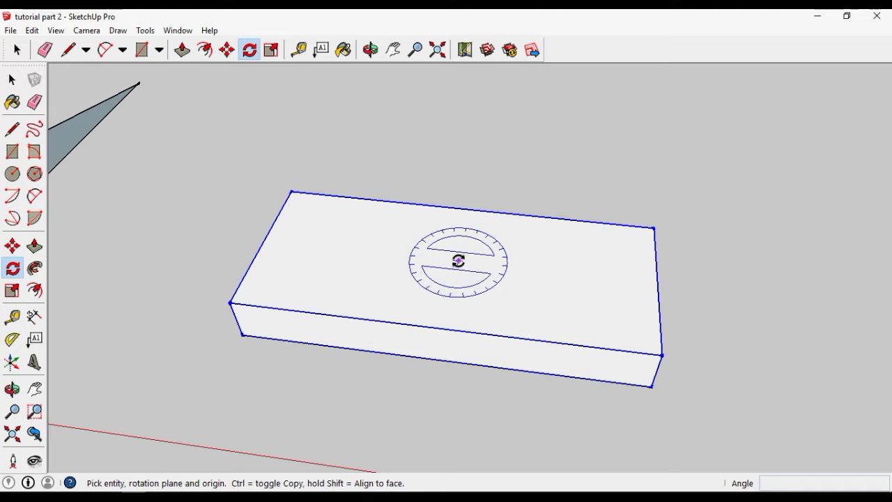
pyautogui.scroll(1, 443, 276)
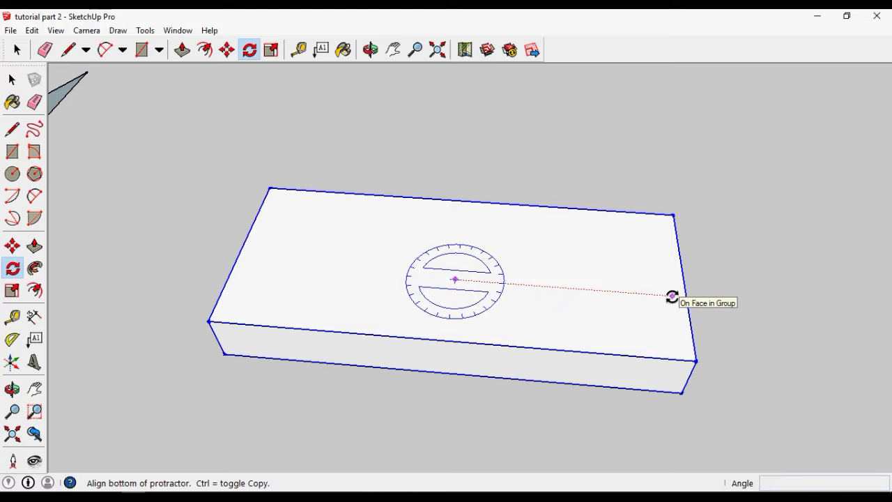
pyautogui.click(672, 296)
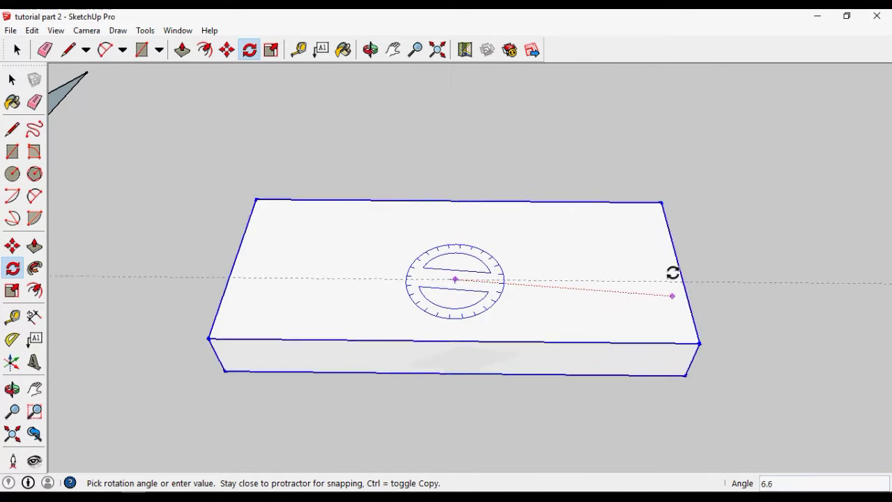
pyautogui.click(681, 211)
# Rotate the grouped box upward by about 25 degrees in the plane of its long side face, about a point near that face's end
pyautogui.moveTo(470, 359); pyautogui.dragTo(340, 257, button='middle')
pyautogui.press('q')
pyautogui.scroll(6, 425, 271)
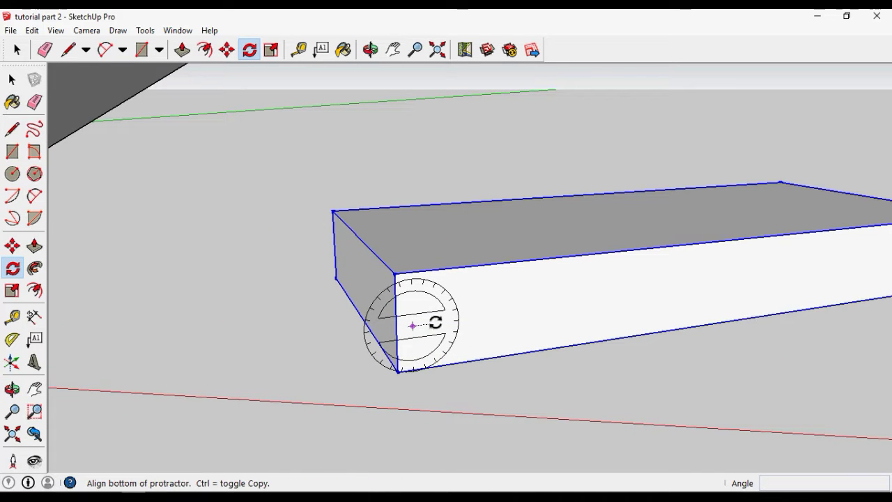
pyautogui.click(649, 298)
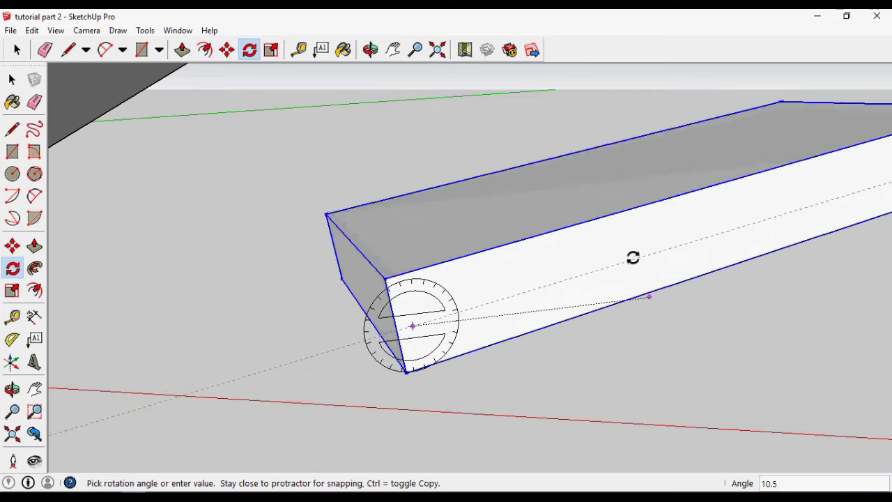
pyautogui.scroll(-5, 435, 309)
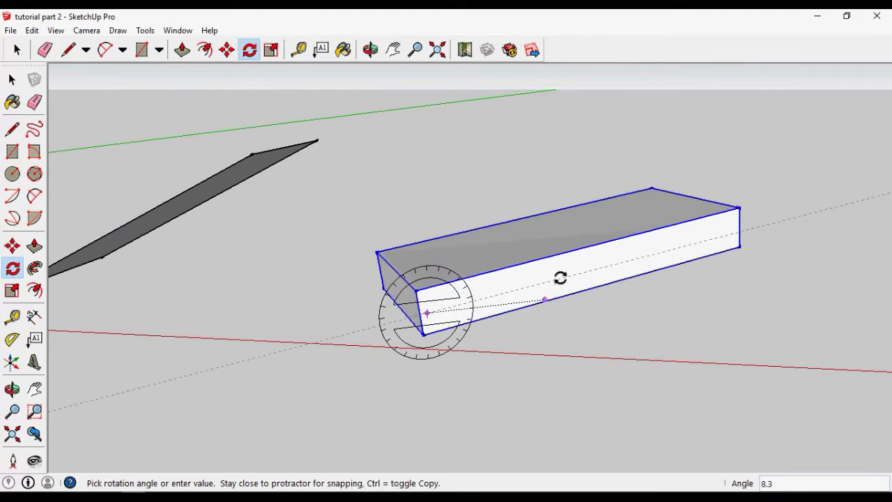
pyautogui.scroll(5, 543, 257)
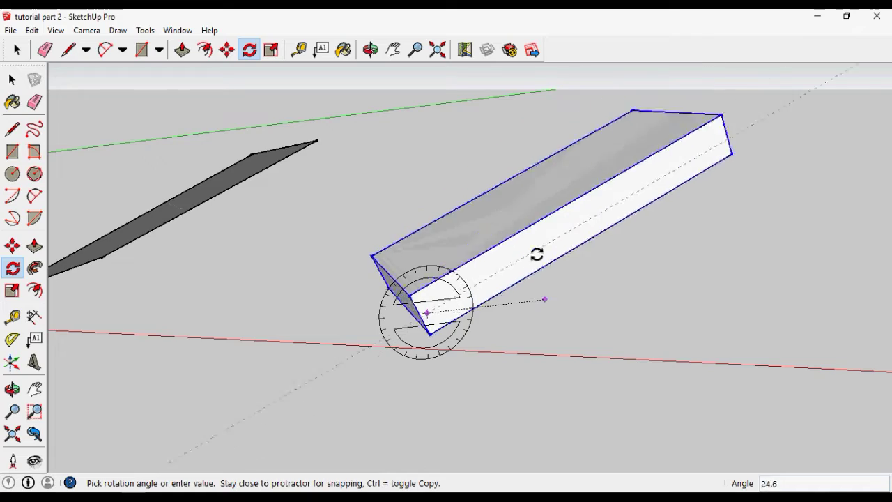
pyautogui.click(547, 245)
# Examine the tilted box from several angles and compare its position with the other shapes and the ground
pyautogui.moveTo(537, 247); pyautogui.dragTo(259, 191, button='middle')
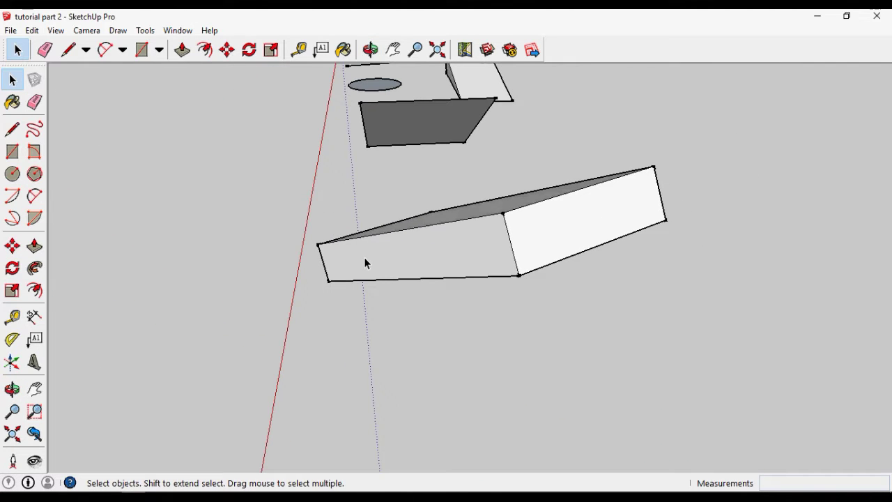
pyautogui.moveTo(365, 255); pyautogui.dragTo(567, 374, button='middle')
pyautogui.moveTo(524, 311); pyautogui.dragTo(674, 375, button='middle')
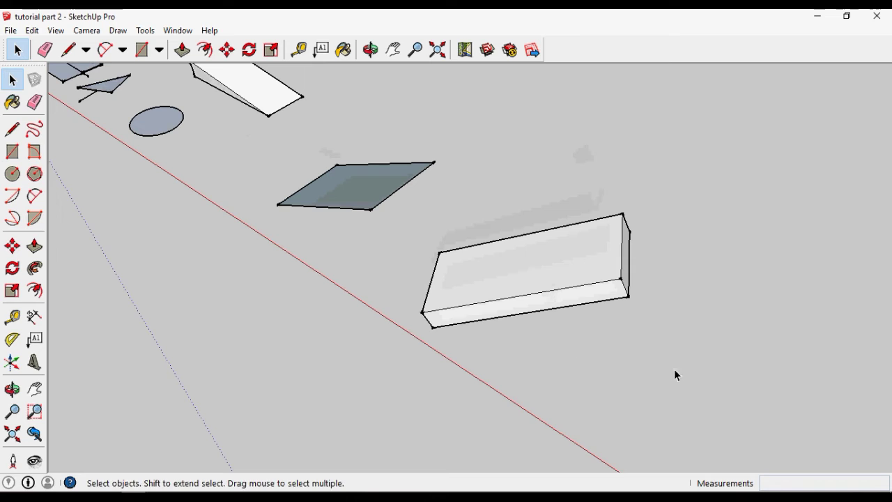
pyautogui.moveTo(509, 314); pyautogui.dragTo(553, 316, button='middle')
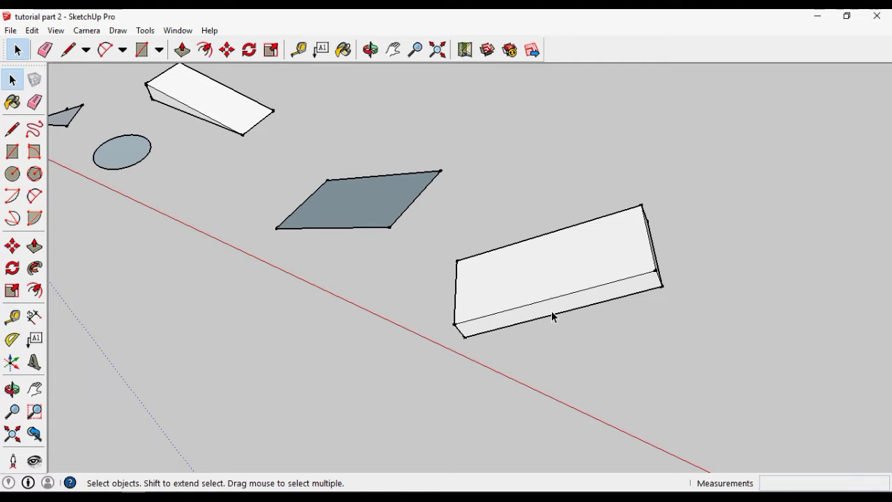
pyautogui.scroll(-4, 431, 313)
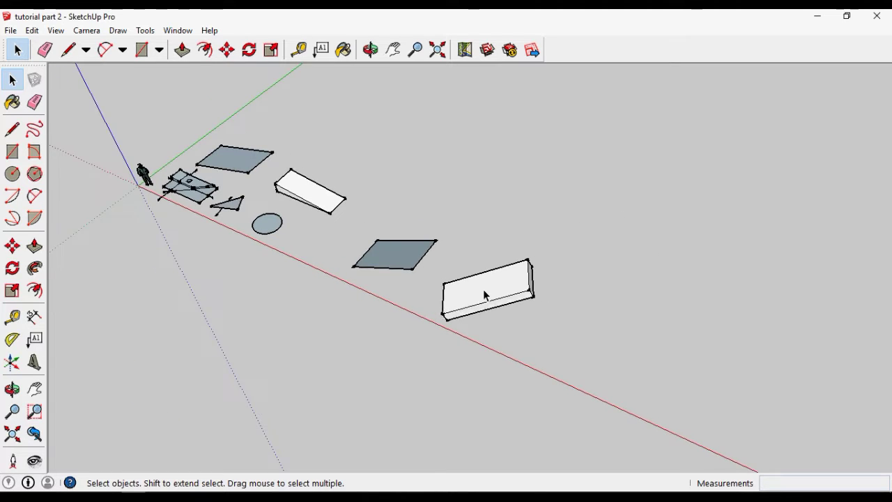
pyautogui.scroll(5, 483, 289)
pyautogui.moveTo(442, 318); pyautogui.dragTo(409, 302, button='middle')
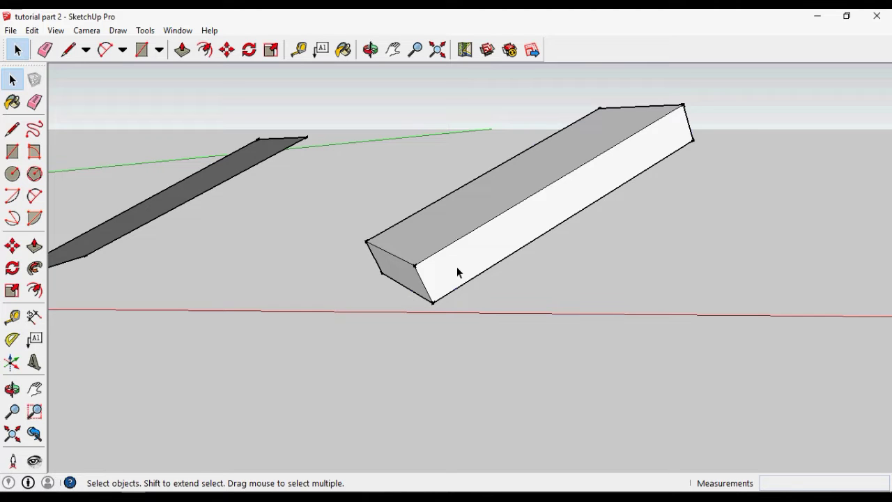
pyautogui.moveTo(448, 286); pyautogui.dragTo(288, 291, button='middle')
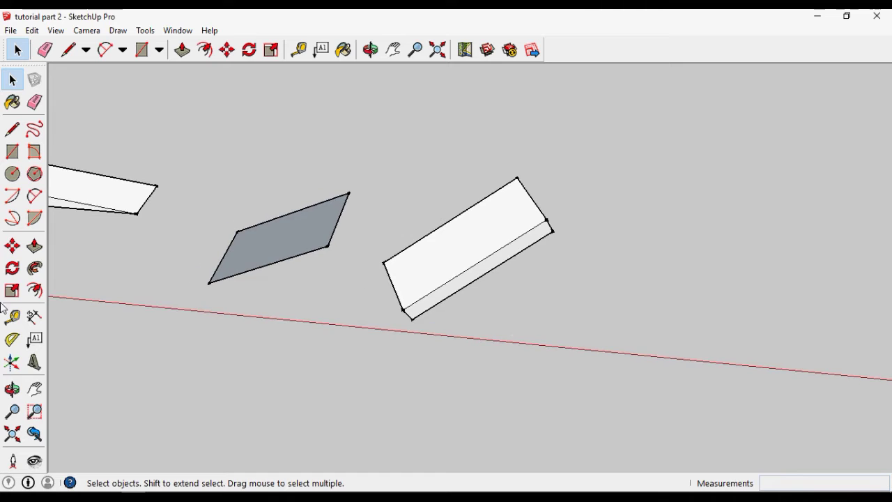
pyautogui.click(34, 268)
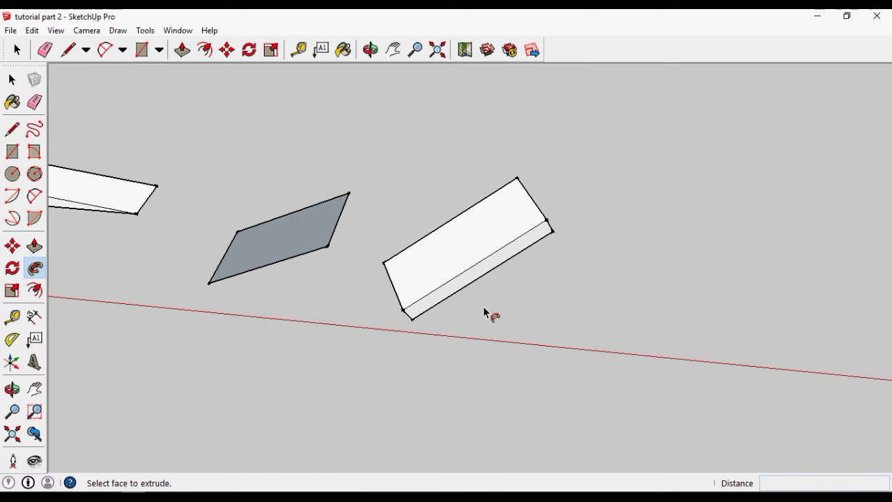
pyautogui.scroll(-3, 486, 313)
pyautogui.scroll(8, 418, 311)
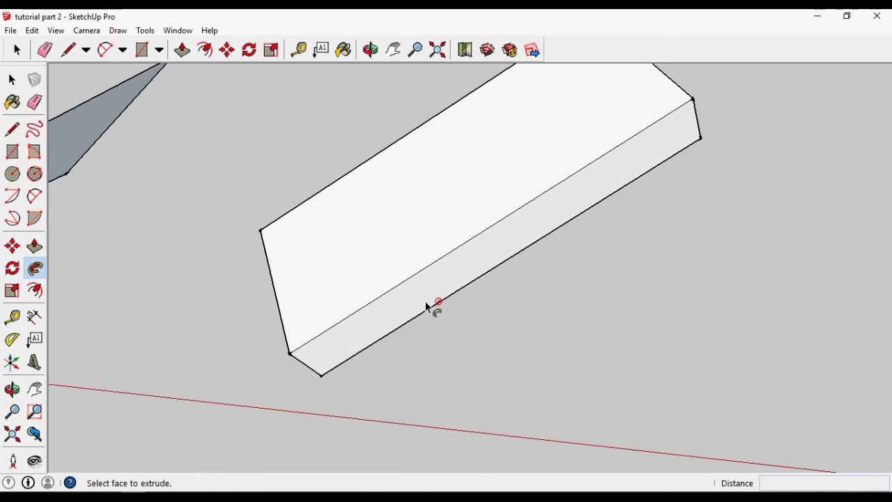
pyautogui.scroll(-5, 474, 313)
pyautogui.moveTo(441, 253); pyautogui.dragTo(478, 252, button='middle')
pyautogui.scroll(-3, 382, 270)
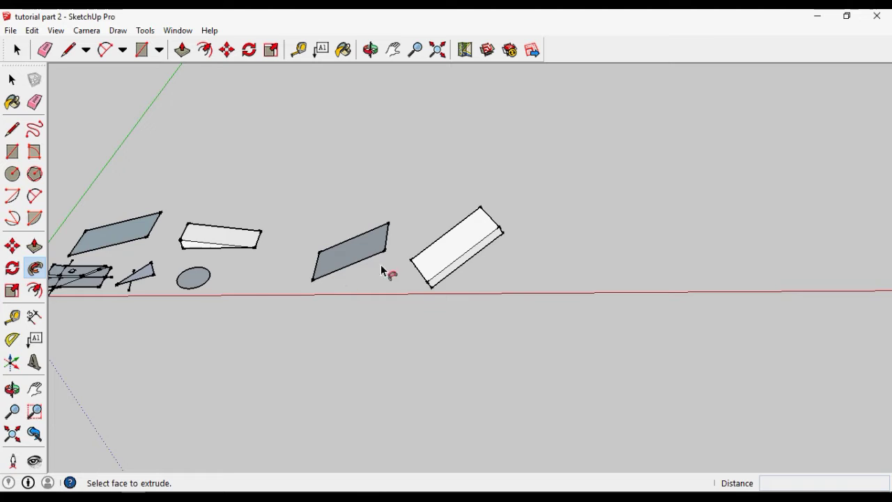
pyautogui.scroll(5, 418, 265)
pyautogui.scroll(-4, 418, 293)
pyautogui.press('space')
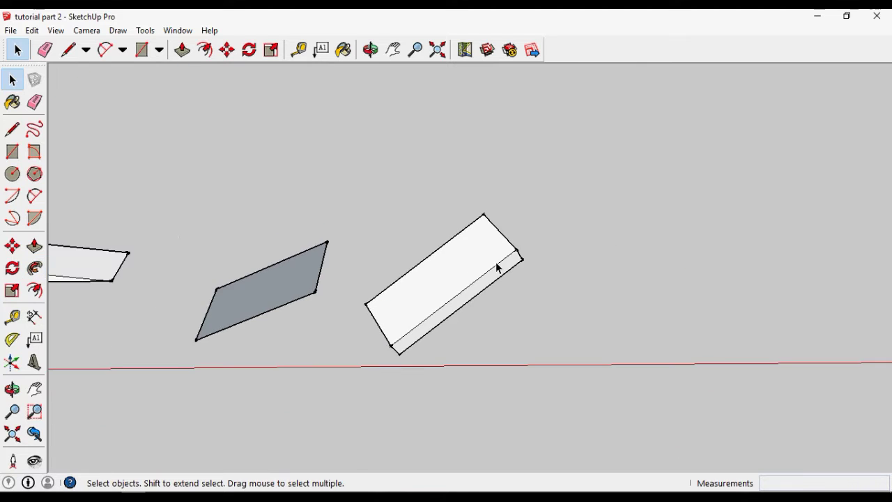
# Draw a straight line about 3200 mm long along the red axis beside the tilted box, and continue it with a shallow arc
pyautogui.scroll(2, 418, 292)
pyautogui.scroll(-5, 390, 313)
pyautogui.scroll(5, 431, 321)
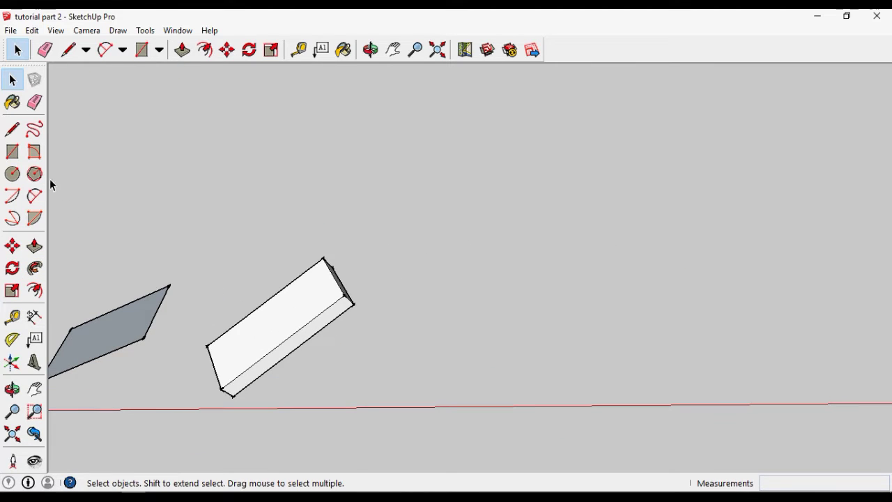
pyautogui.moveTo(376, 263); pyautogui.dragTo(504, 279, button='middle')
pyautogui.scroll(2, 251, 216)
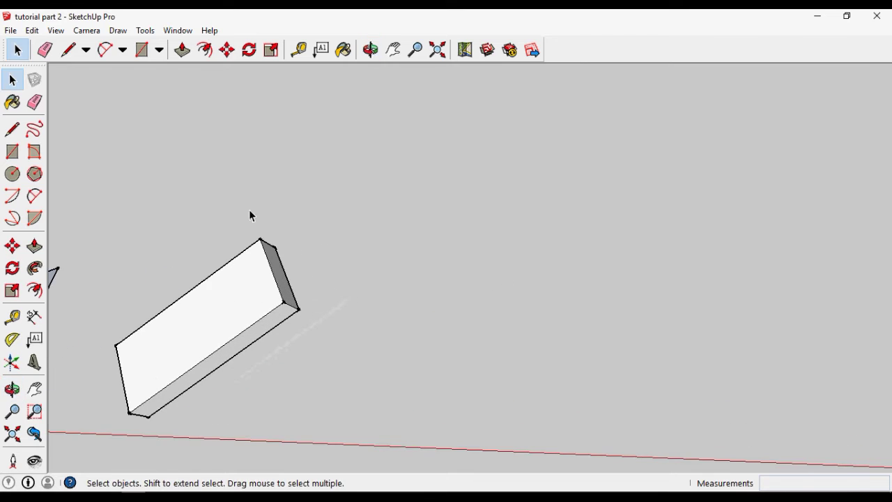
pyautogui.click(14, 132)
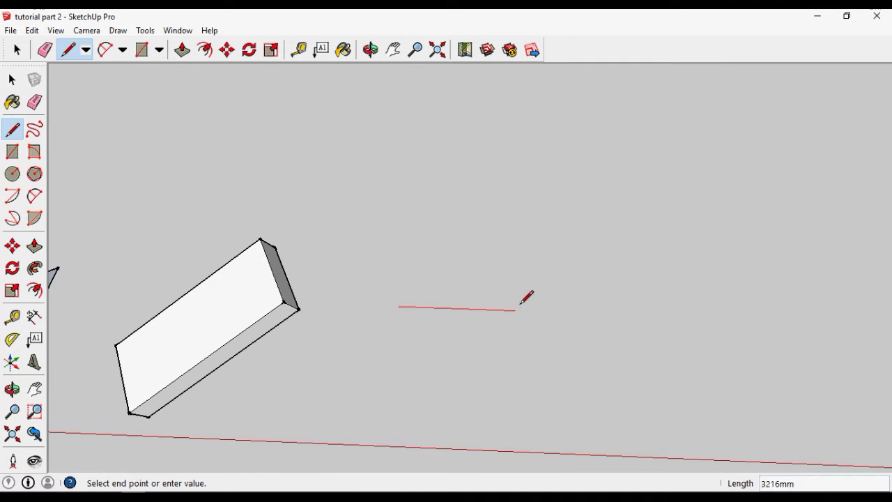
pyautogui.scroll(3, 611, 309)
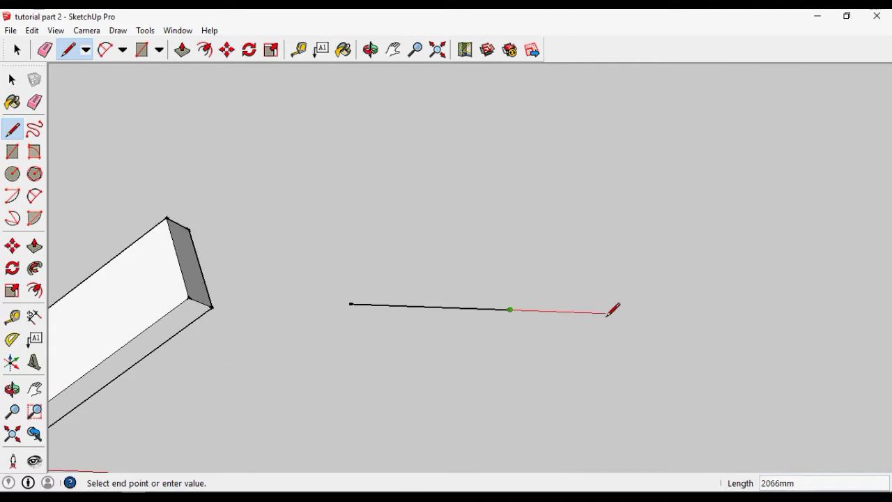
pyautogui.click(18, 199)
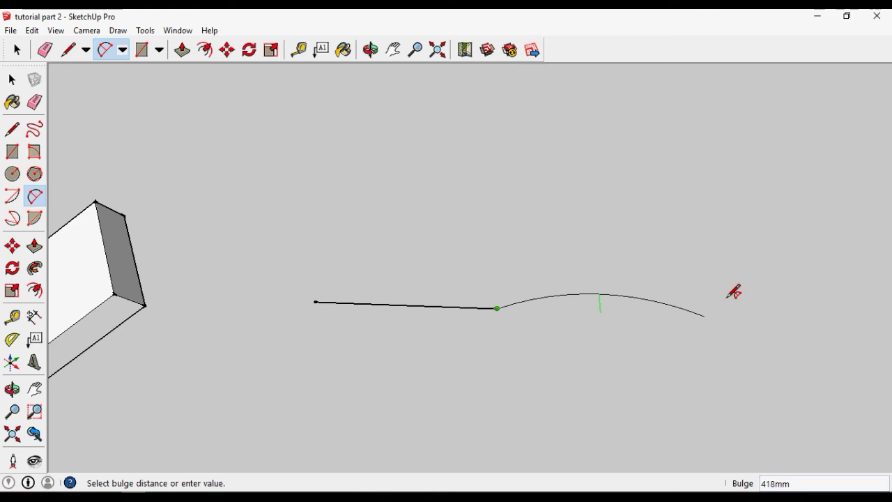
pyautogui.press('space')
# Draw a small horizontal rectangle with one corner on the free end of the straight line
pyautogui.moveTo(796, 329); pyautogui.dragTo(696, 387, button='middle')
pyautogui.scroll(2, 695, 387)
pyautogui.scroll(5, 231, 237)
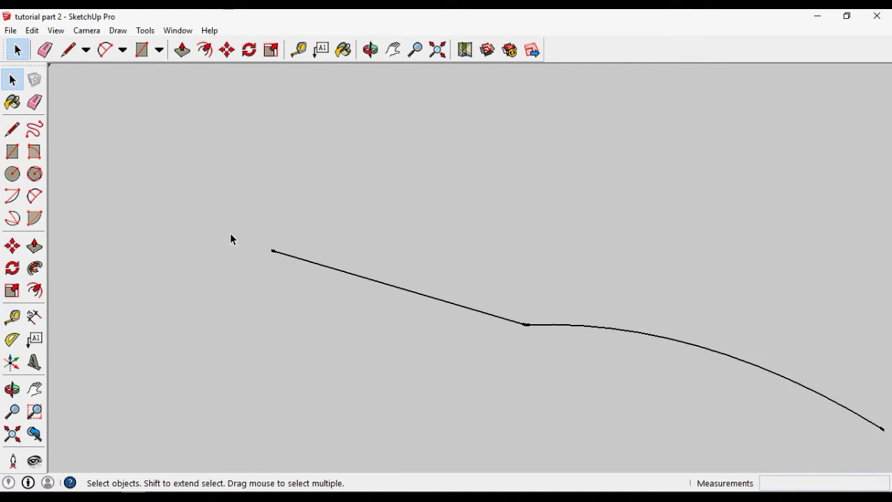
pyautogui.scroll(-2, 272, 258)
pyautogui.scroll(1, 280, 259)
pyautogui.press('r')
pyautogui.click(292, 258)
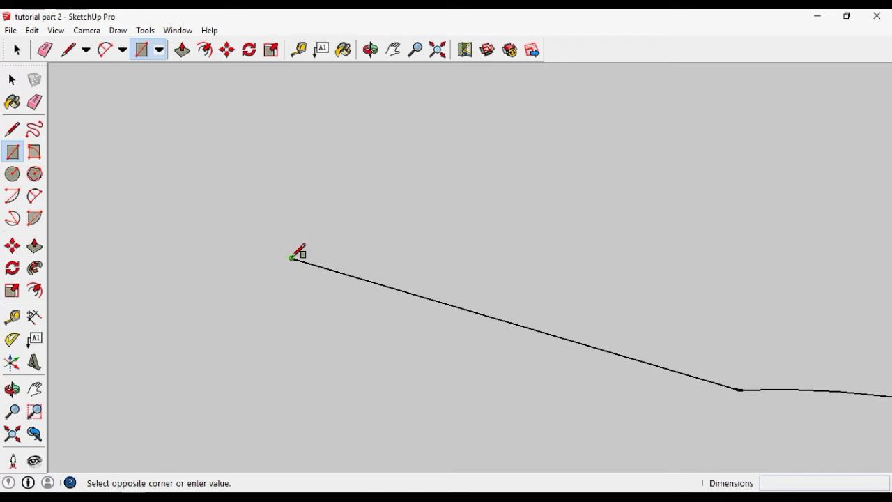
pyautogui.click(221, 291)
pyautogui.press('space')
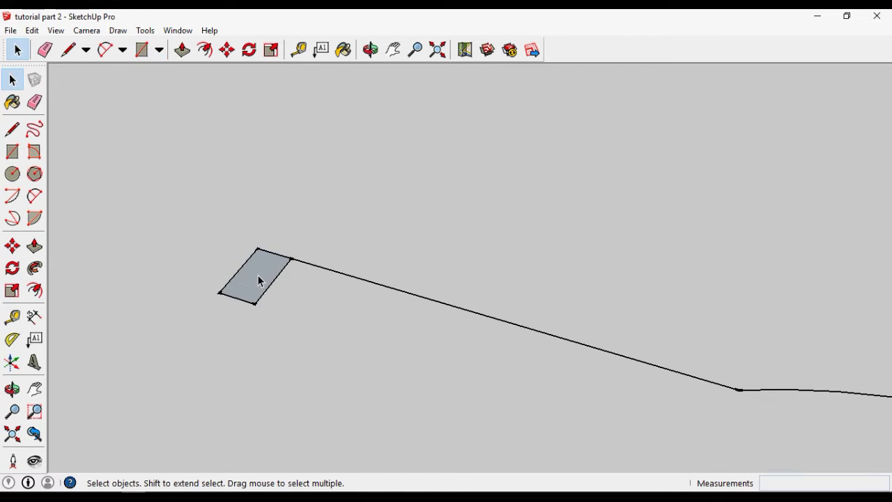
# Push/Pull the small rectangle upward by about 2800 mm into a tall post
pyautogui.press('p')
pyautogui.click(262, 280)
pyautogui.scroll(-2, 246, 261)
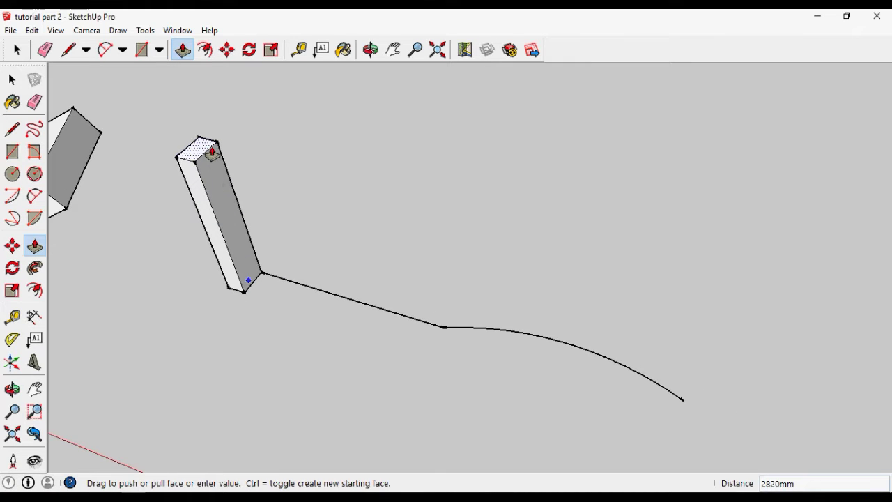
pyautogui.press('space')
pyautogui.click(301, 203)
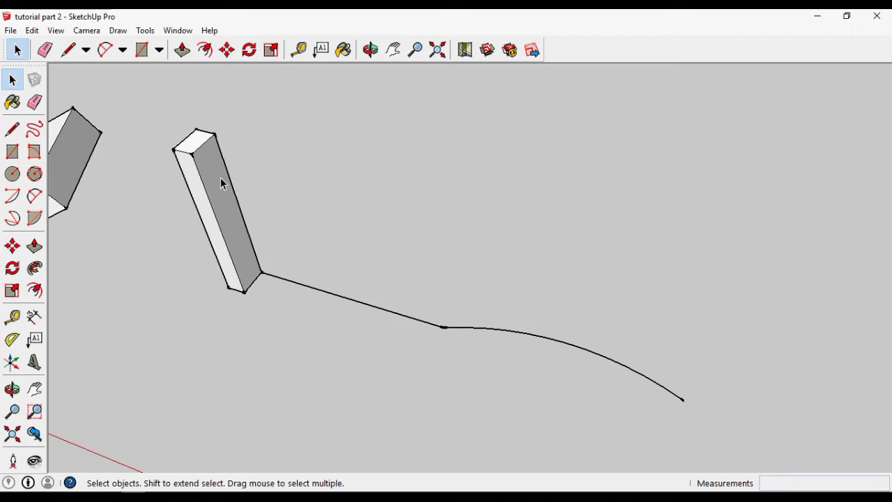
# Extrude the post's side face nearest the path along the straight line and arc with Follow Me
pyautogui.scroll(1, 216, 189)
pyautogui.click(214, 194)
pyautogui.click(311, 205)
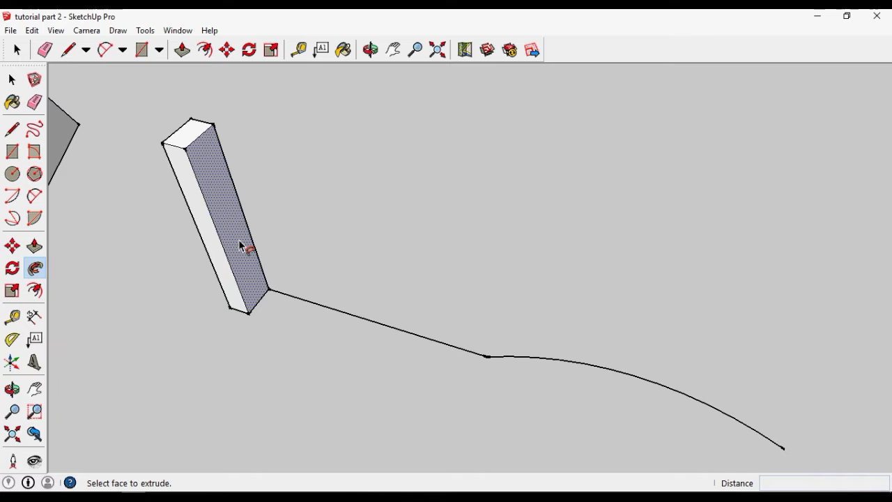
pyautogui.moveTo(241, 246)
pyautogui.mouseDown()
pyautogui.moveTo(313, 310)
pyautogui.moveTo(266, 249)
pyautogui.moveTo(239, 243)
pyautogui.moveTo(275, 271)
pyautogui.moveTo(358, 297)
pyautogui.moveTo(382, 293)
pyautogui.moveTo(465, 328)
pyautogui.mouseUp()
pyautogui.scroll(-1, 267, 249)
pyautogui.scroll(-3, 267, 249)
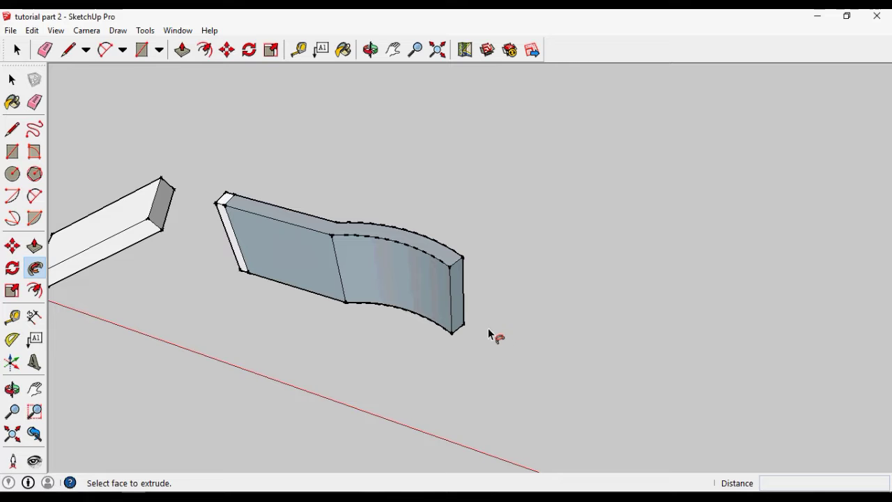
# Examine the swept wall's straight and curved sections from several angles
pyautogui.scroll(3, 392, 264)
pyautogui.scroll(-2, 325, 239)
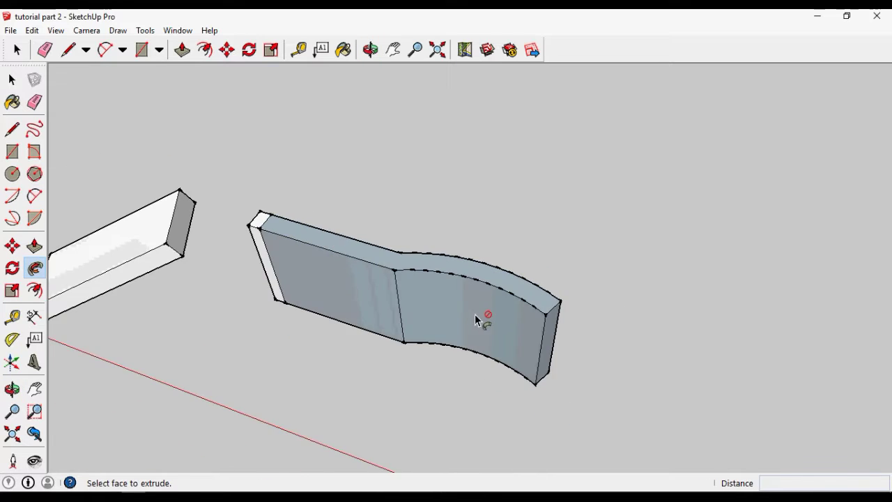
pyautogui.scroll(3, 480, 314)
pyautogui.moveTo(376, 301); pyautogui.dragTo(507, 278, button='middle')
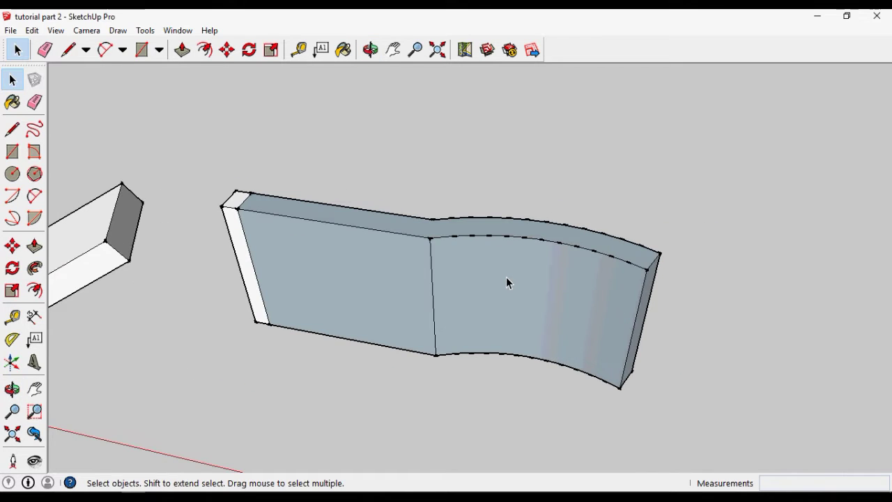
pyautogui.scroll(-3, 496, 287)
pyautogui.scroll(3, 496, 277)
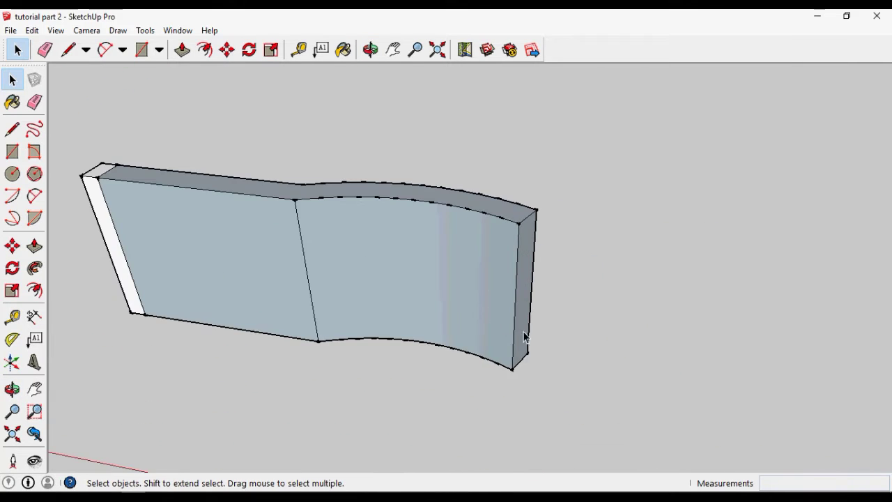
pyautogui.scroll(-2, 524, 337)
pyautogui.moveTo(355, 299); pyautogui.dragTo(583, 292, button='middle')
# Draw a horizontal circle in the empty area beyond the curved end of the swept wall
pyautogui.scroll(4, 583, 293)
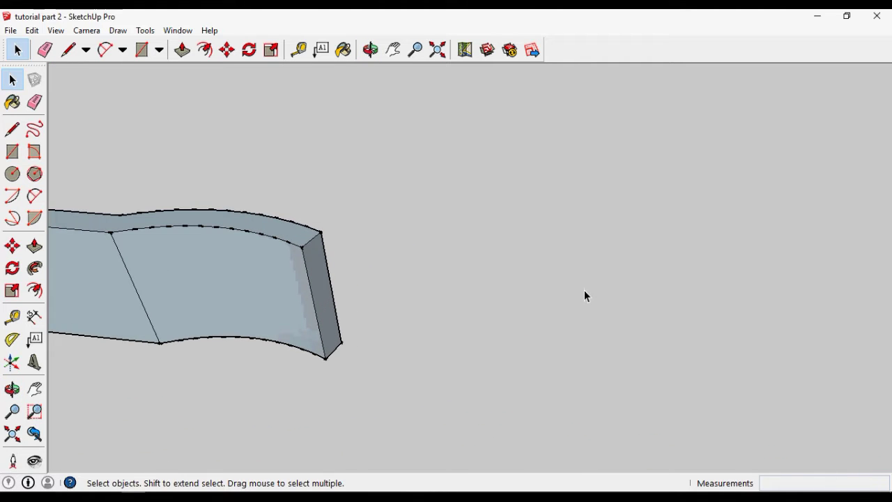
pyautogui.press('c')
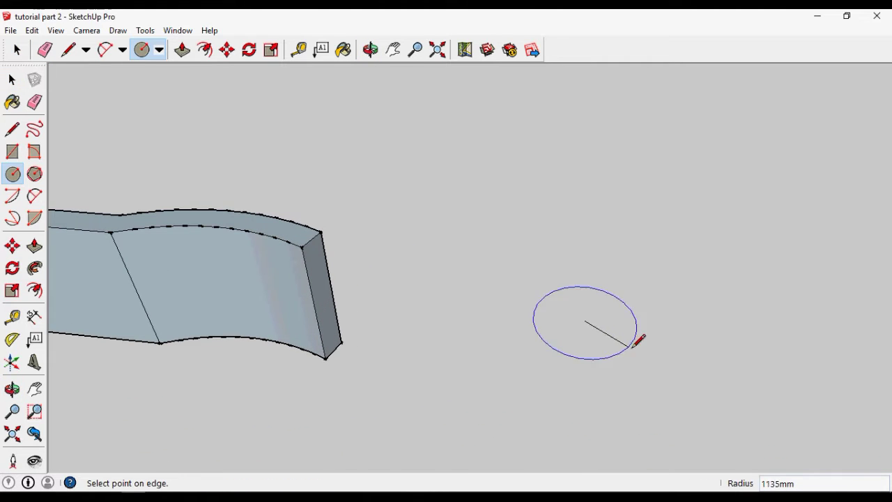
pyautogui.click(654, 352)
pyautogui.press('space')
pyautogui.scroll(4, 644, 346)
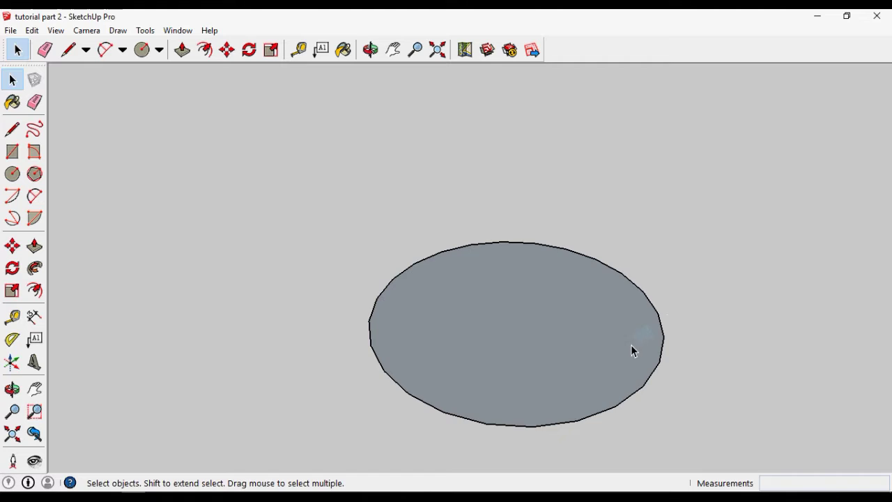
# Draw a vertical line about 900 mm long up the blue axis from the circle's centre
pyautogui.moveTo(657, 354); pyautogui.dragTo(637, 324, button='middle')
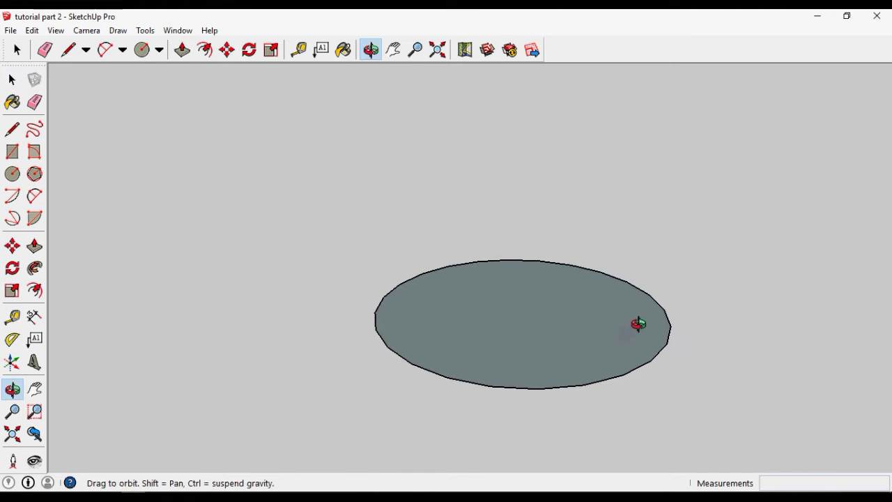
pyautogui.click(13, 130)
pyautogui.moveTo(631, 292); pyautogui.dragTo(661, 337, button='middle')
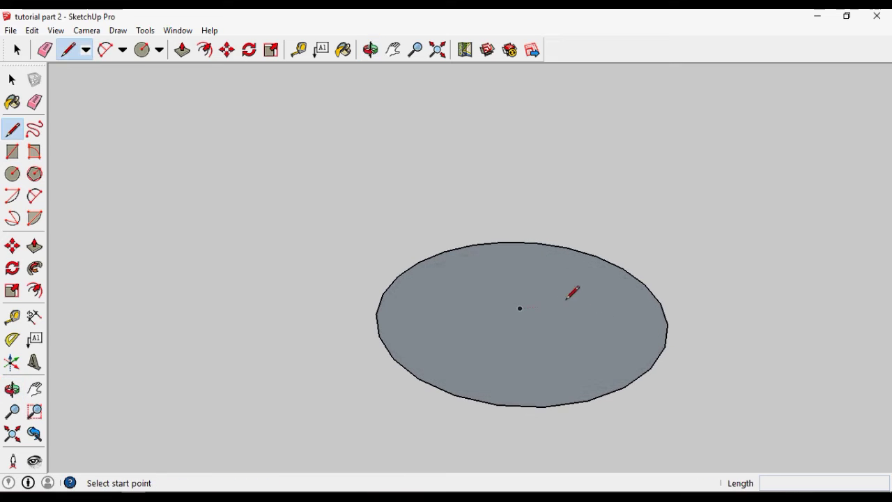
pyautogui.moveTo(527, 322); pyautogui.dragTo(535, 263, button='middle')
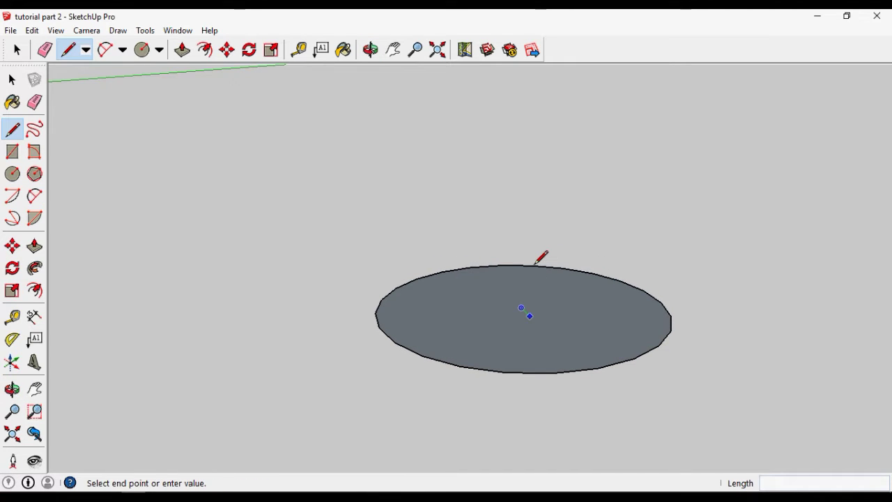
pyautogui.moveTo(525, 257); pyautogui.dragTo(525, 224, button='middle')
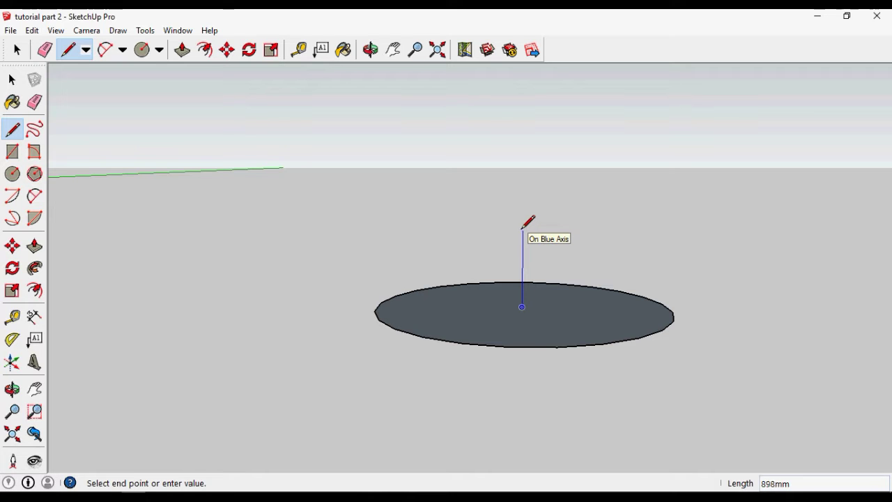
# Complete a vertical profile face with an arc from the line's top to the circle's edge and a straight line back to the centre
pyautogui.moveTo(535, 221); pyautogui.dragTo(617, 282, button='middle')
pyautogui.scroll(2, 616, 283)
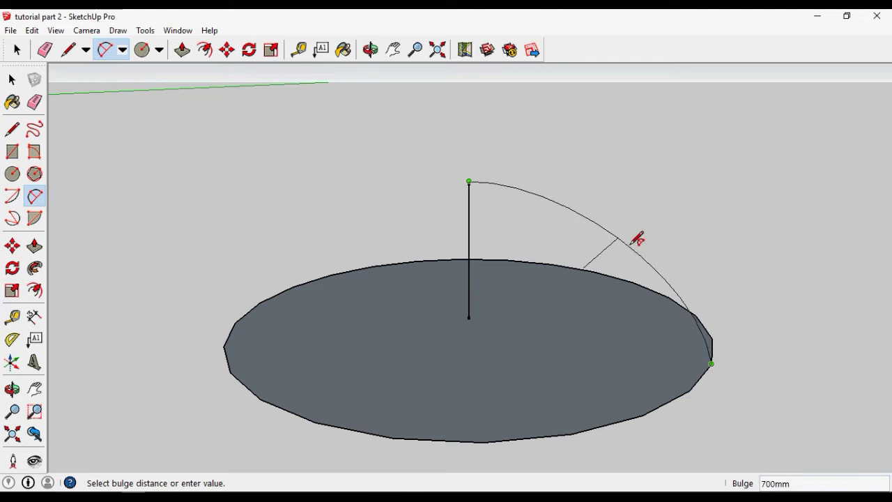
pyautogui.moveTo(606, 254); pyautogui.dragTo(729, 369, button='middle')
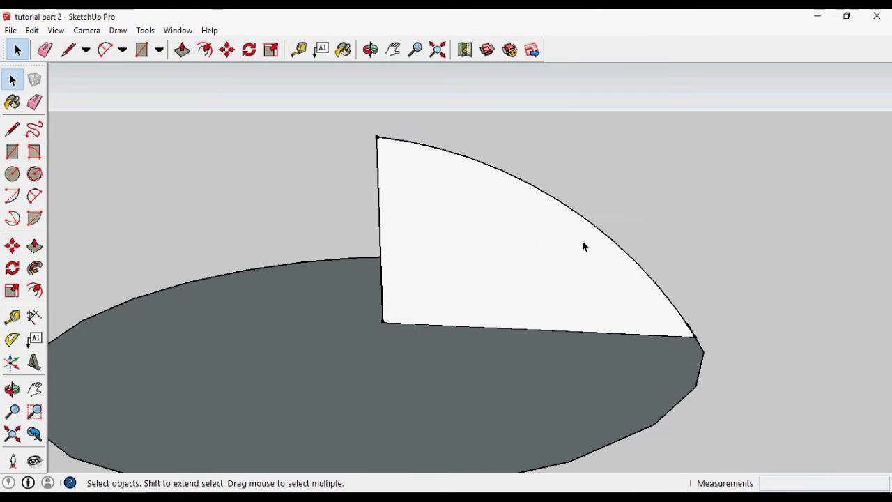
# Sweep the vertical profile face fully around the circle's perimeter with Follow Me to form a dome
pyautogui.click(34, 269)
pyautogui.scroll(-4, 558, 272)
pyautogui.moveTo(557, 272); pyautogui.dragTo(492, 279, button='middle')
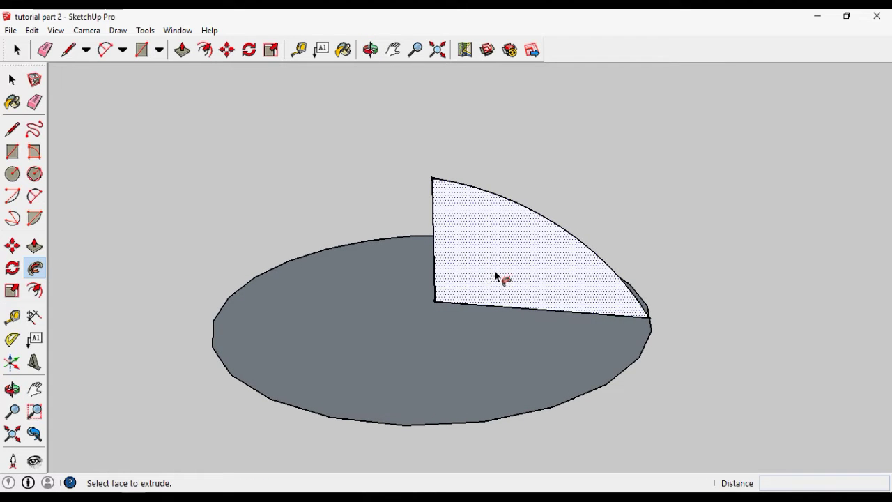
pyautogui.moveTo(494, 275); pyautogui.dragTo(629, 331, button='middle')
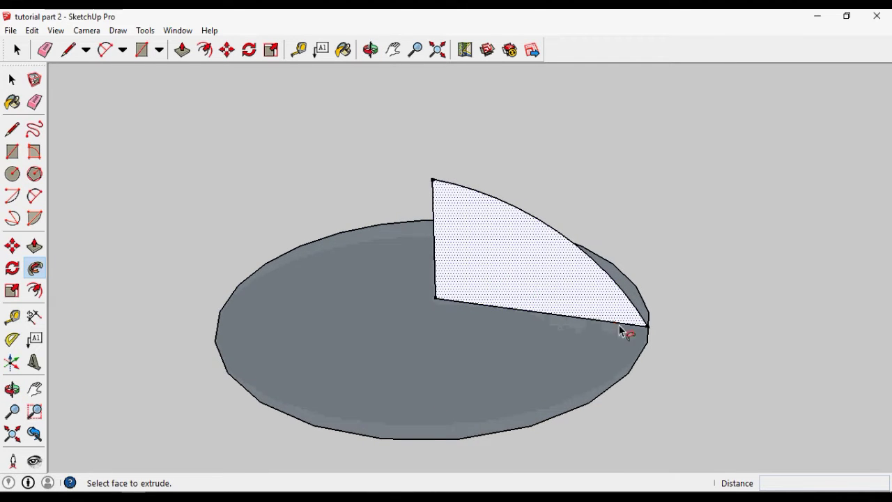
pyautogui.moveTo(617, 317); pyautogui.dragTo(322, 394)
pyautogui.moveTo(323, 394); pyautogui.dragTo(308, 428, button='middle')
pyautogui.moveTo(308, 428); pyautogui.dragTo(250, 252)
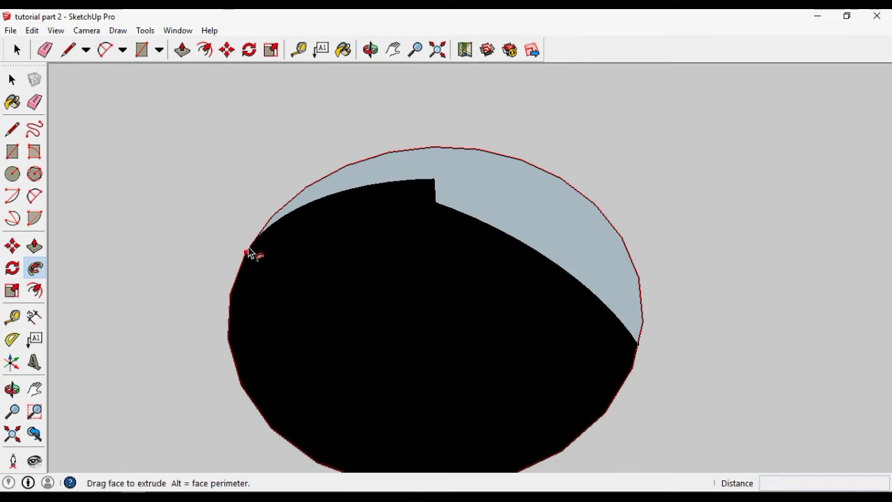
pyautogui.moveTo(432, 148)
pyautogui.mouseDown()
pyautogui.moveTo(592, 213)
pyautogui.moveTo(639, 279)
pyautogui.moveTo(643, 352)
pyautogui.mouseUp()
pyautogui.press('space')
# Examine the dome from several angles and review it alongside the swept wall and the tilted box
pyautogui.moveTo(564, 258)
pyautogui.mouseDown(button='middle')
pyautogui.moveTo(506, 332)
pyautogui.moveTo(467, 80)
pyautogui.moveTo(466, 127)
pyautogui.moveTo(430, 275)
pyautogui.moveTo(301, 255)
pyautogui.moveTo(485, 284)
pyautogui.mouseUp(button='middle')
pyautogui.scroll(3, 519, 307)
pyautogui.moveTo(552, 325); pyautogui.dragTo(450, 279, button='middle')
pyautogui.press('space')
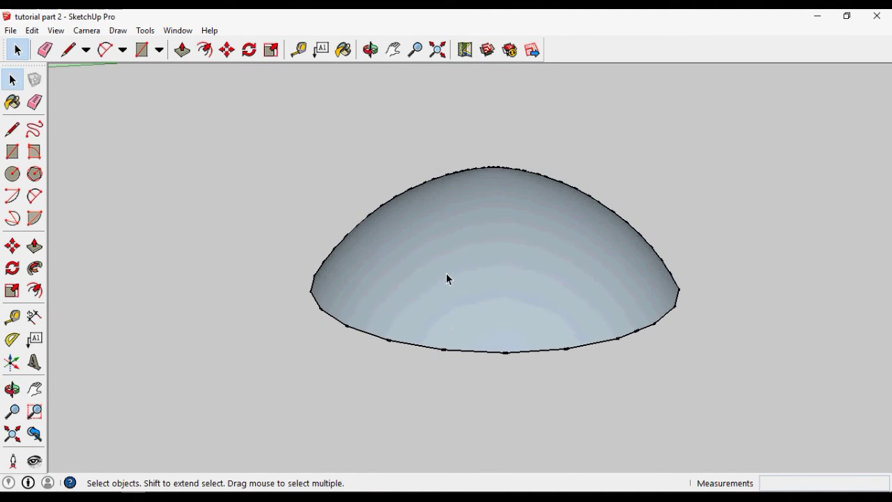
pyautogui.scroll(-6, 487, 305)
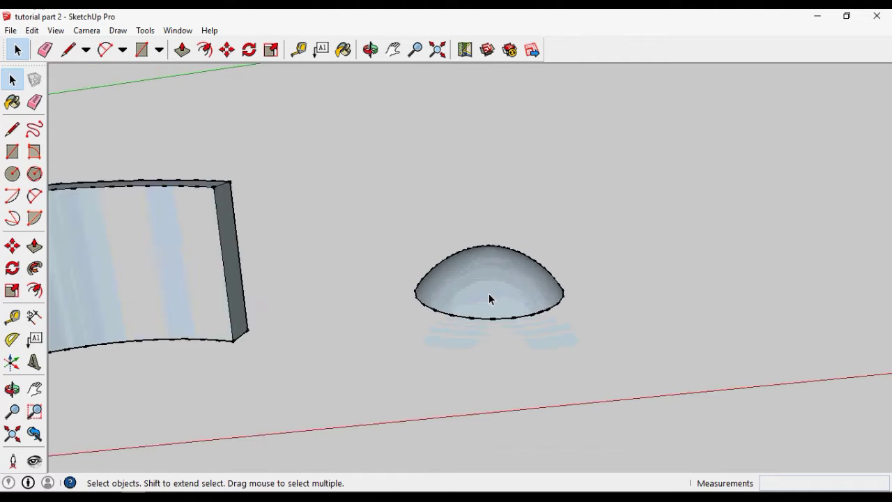
pyautogui.moveTo(489, 295); pyautogui.dragTo(527, 274, button='middle')
pyautogui.scroll(3, 498, 283)
pyautogui.scroll(-2, 503, 325)
pyautogui.scroll(3, 503, 325)
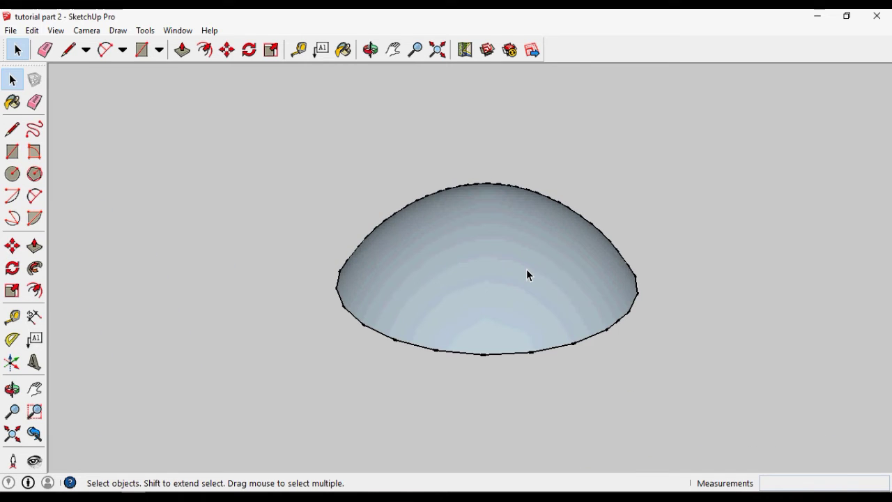
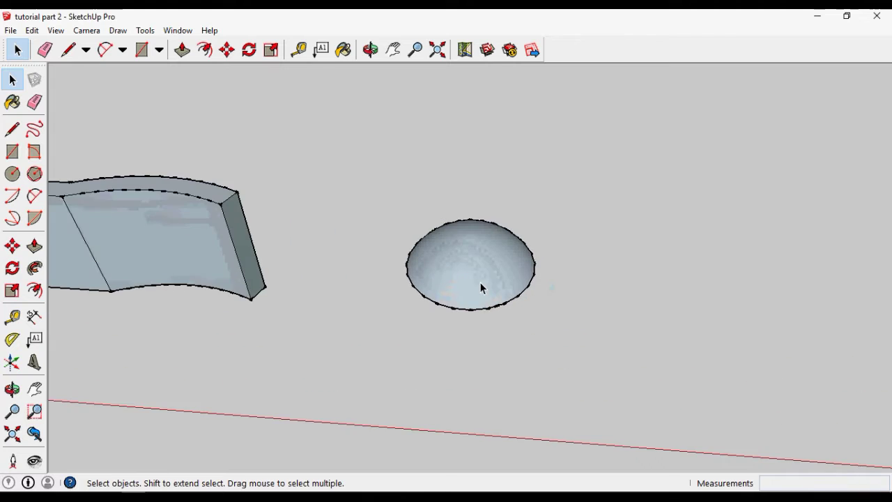
pyautogui.scroll(-4, 482, 286)
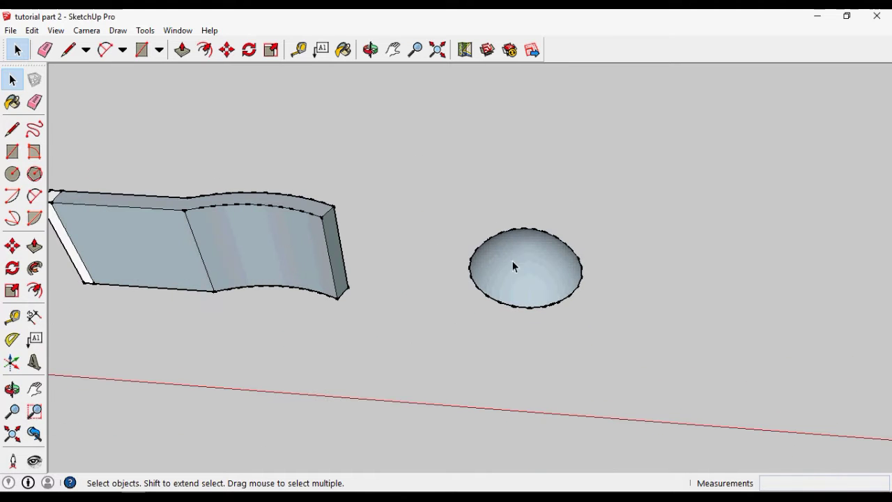
pyautogui.scroll(-3, 513, 265)
pyautogui.scroll(4, 402, 251)
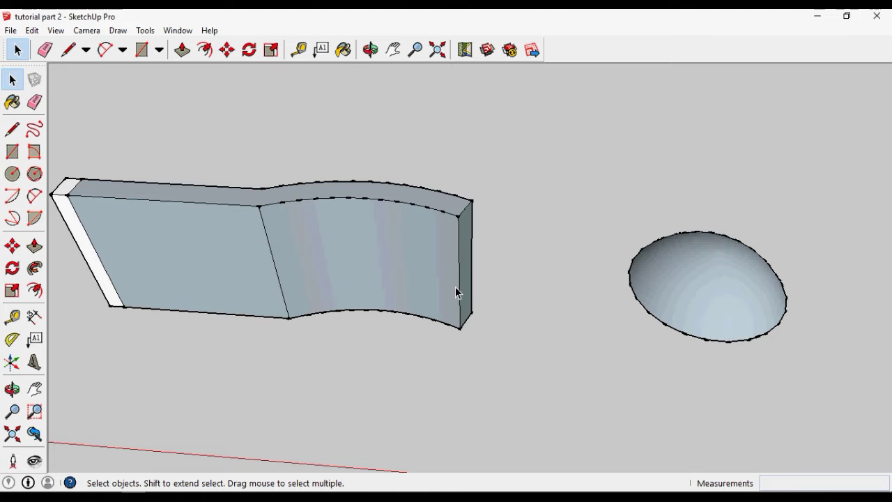
pyautogui.scroll(-3, 443, 284)
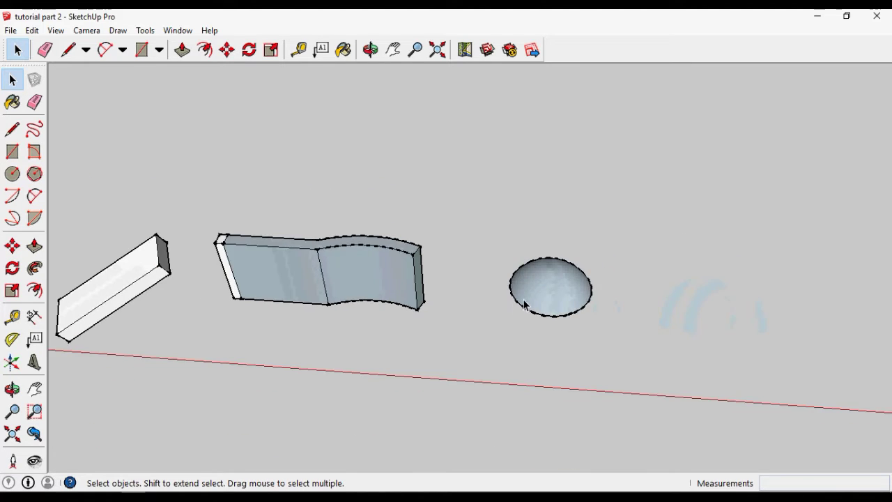
pyautogui.scroll(4, 568, 282)
pyautogui.moveTo(615, 276); pyautogui.dragTo(569, 285, button='middle')
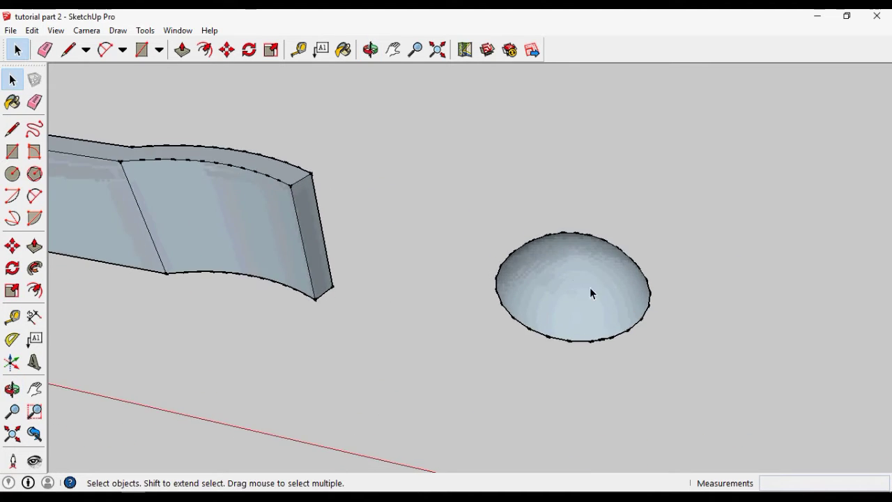
# Select the dome's curved surface and bring up its Scale grips
pyautogui.click(612, 287)
pyautogui.scroll(3, 628, 300)
pyautogui.moveTo(560, 338); pyautogui.dragTo(551, 215, button='middle')
pyautogui.scroll(2, 517, 245)
pyautogui.scroll(-1, 522, 258)
pyautogui.moveTo(522, 259); pyautogui.dragTo(489, 328, button='middle')
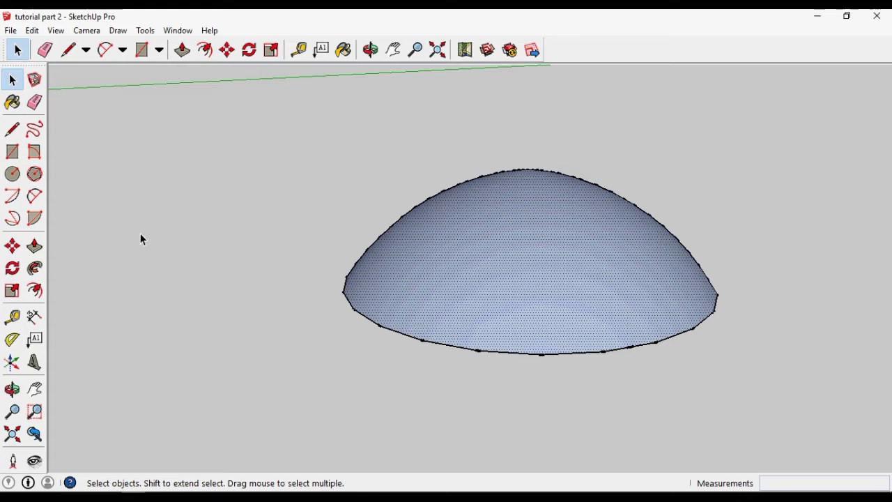
pyautogui.click(12, 291)
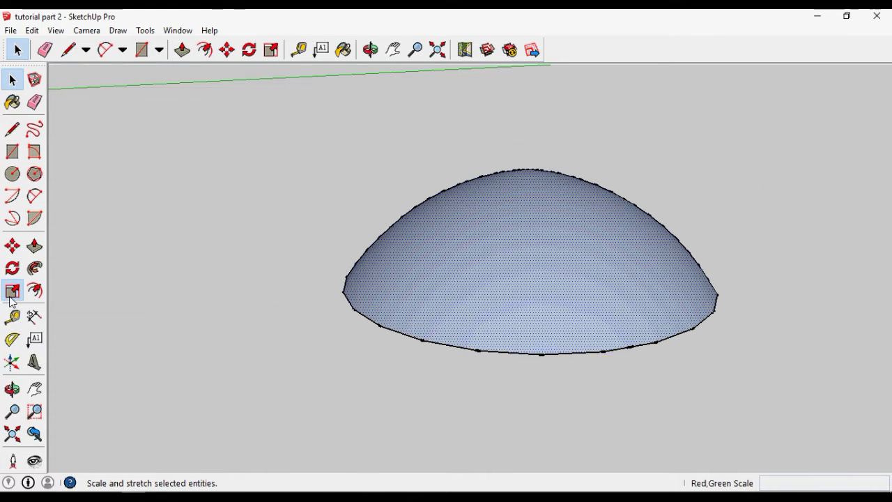
pyautogui.moveTo(556, 306)
pyautogui.mouseDown(button='middle')
pyautogui.moveTo(527, 279)
pyautogui.moveTo(563, 323)
pyautogui.mouseUp(button='middle')
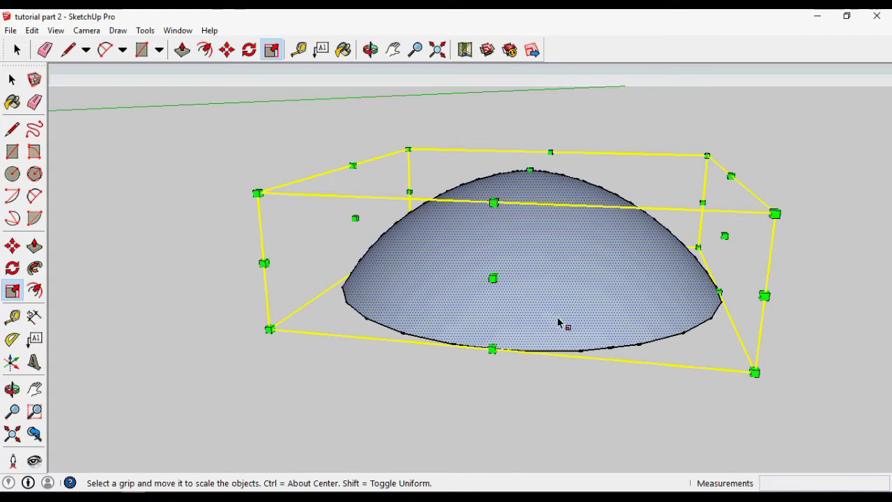
# Examine the Scale grips surrounding the dome from several angles and leave the Scale tool
pyautogui.scroll(-2, 551, 306)
pyautogui.press('o')
pyautogui.moveTo(544, 303); pyautogui.dragTo(549, 273)
pyautogui.moveTo(549, 273); pyautogui.dragTo(549, 286, button='middle')
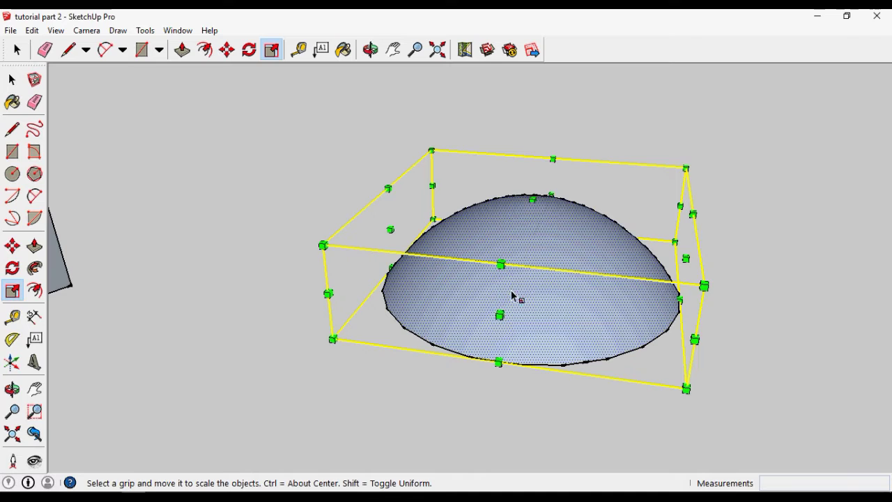
pyautogui.moveTo(511, 296); pyautogui.dragTo(508, 267, button='middle')
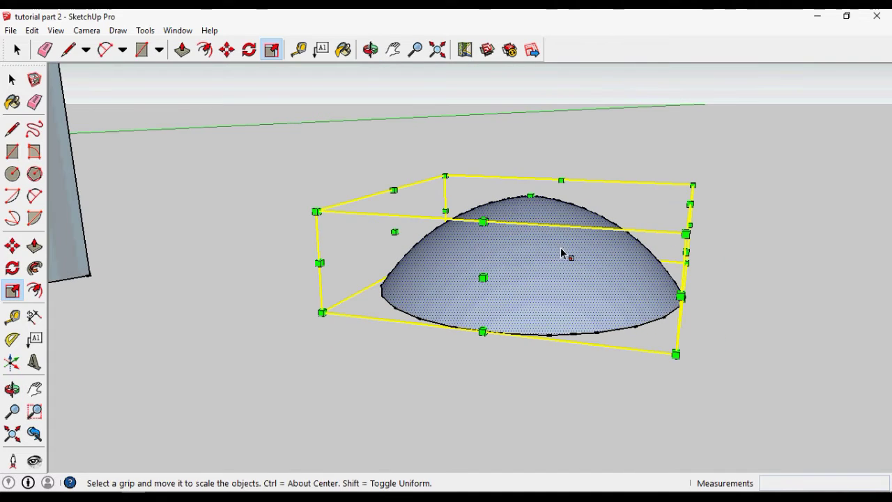
pyautogui.moveTo(571, 253); pyautogui.dragTo(559, 268, button='middle')
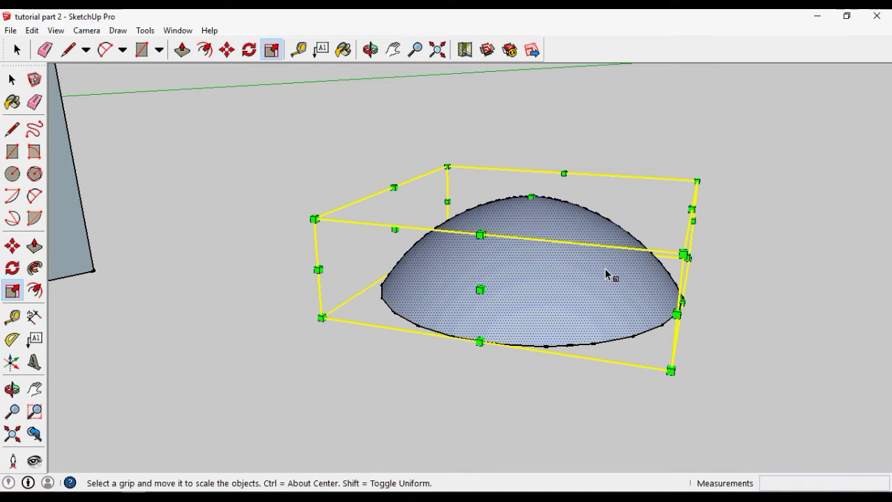
pyautogui.moveTo(548, 280); pyautogui.dragTo(604, 299, button='middle')
pyautogui.rightClick(554, 275)
pyautogui.click(544, 266)
pyautogui.press('s')
pyautogui.press('space')
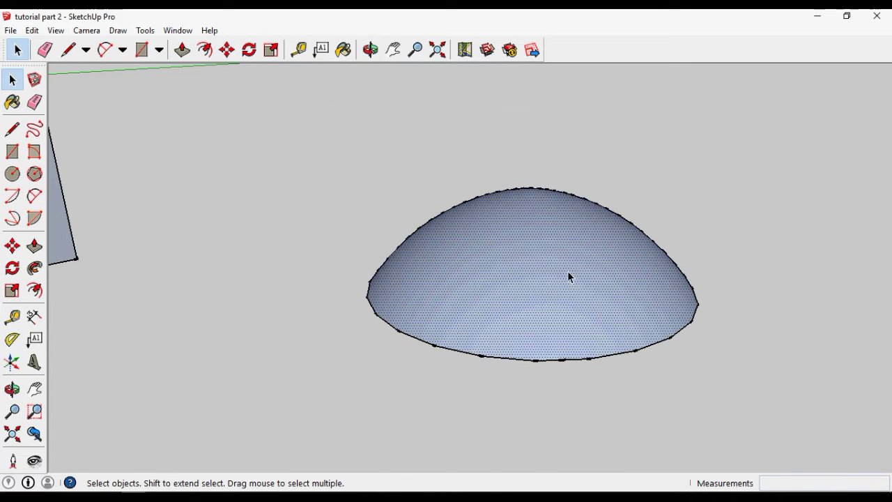
# Scale the selected dome upward along the blue axis from its top centre grip to make it taller
pyautogui.click(12, 290)
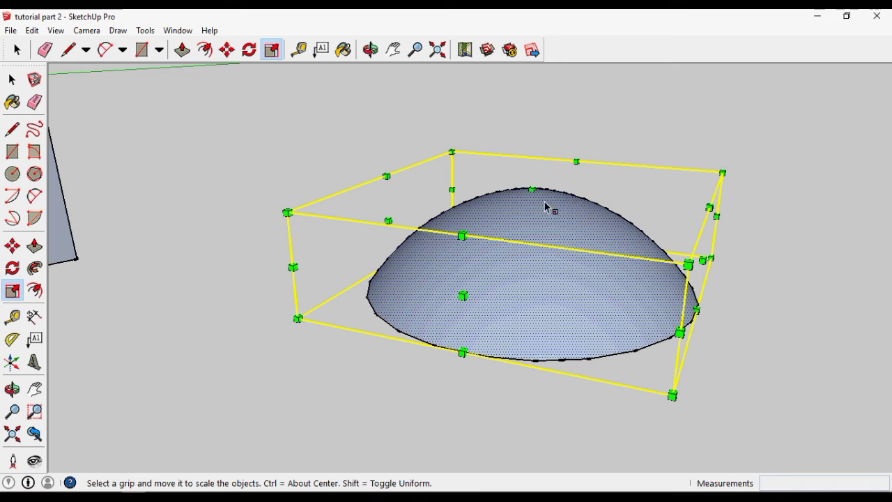
pyautogui.moveTo(533, 189)
pyautogui.mouseDown()
pyautogui.moveTo(533, 145)
pyautogui.moveTo(534, 189)
pyautogui.mouseUp()
pyautogui.moveTo(534, 189); pyautogui.dragTo(534, 136, button='middle')
pyautogui.moveTo(530, 136); pyautogui.dragTo(537, 178)
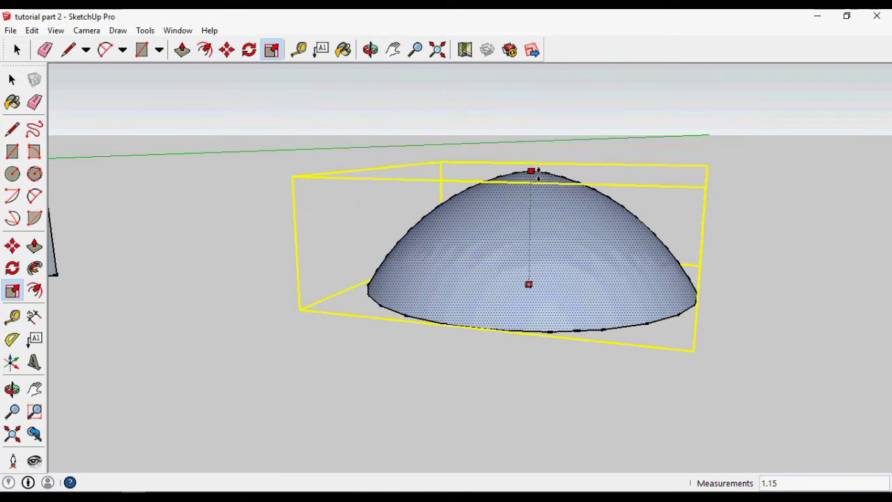
pyautogui.moveTo(537, 177); pyautogui.dragTo(553, 155, button='middle')
pyautogui.moveTo(554, 155); pyautogui.dragTo(534, 139)
pyautogui.moveTo(621, 322); pyautogui.dragTo(565, 365, button='middle')
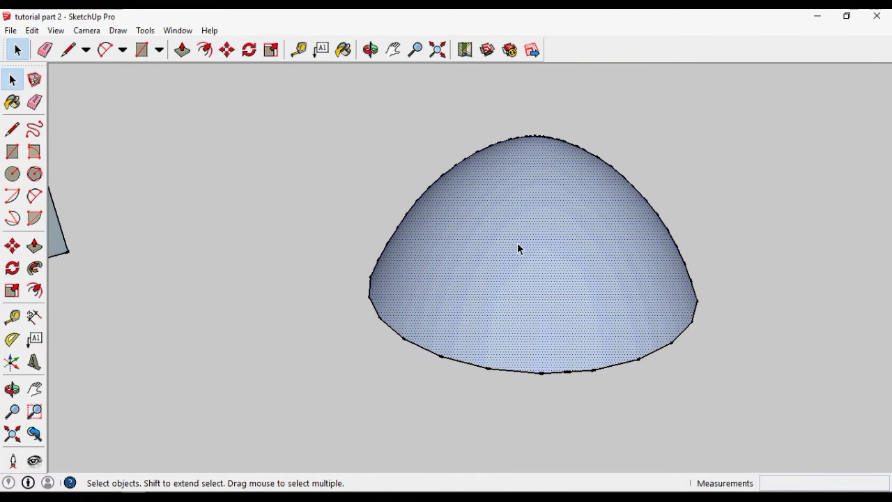
# Shrink the dome uniformly about its opposite point with a corner Scale grip
pyautogui.press('s')
pyautogui.moveTo(618, 237); pyautogui.dragTo(565, 272, button='middle')
pyautogui.scroll(2, 499, 295)
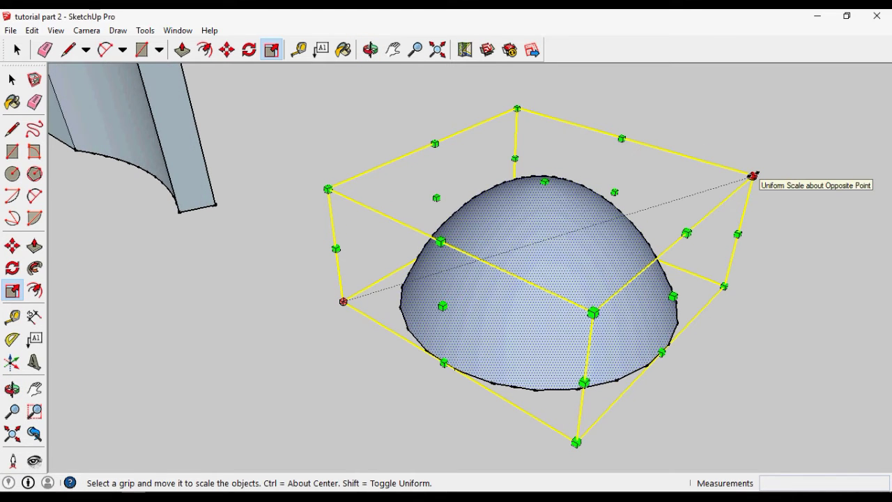
pyautogui.moveTo(753, 176); pyautogui.dragTo(546, 305)
pyautogui.press('space')
# Stretch the dome sideways from a side centre Scale grip into an elongated shape
pyautogui.moveTo(388, 305); pyautogui.dragTo(517, 286, button='middle')
pyautogui.scroll(2, 500, 282)
pyautogui.press('s')
pyautogui.moveTo(406, 363); pyautogui.dragTo(454, 299, button='middle')
pyautogui.scroll(3, 454, 288)
pyautogui.scroll(2, 468, 279)
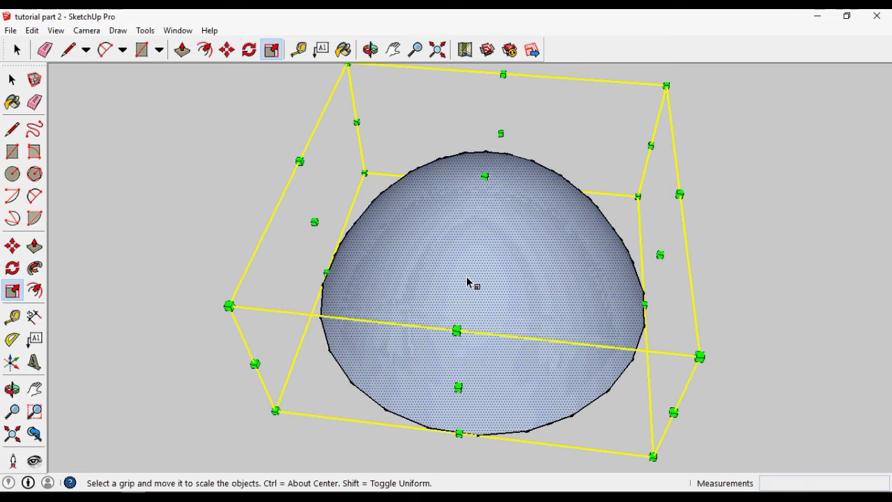
pyautogui.moveTo(659, 253); pyautogui.dragTo(798, 269)
pyautogui.press('o')
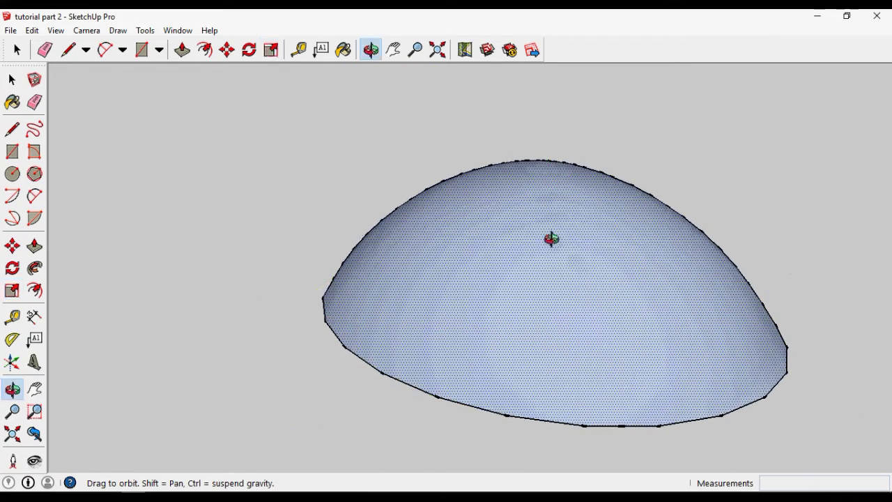
pyautogui.scroll(-5, 550, 239)
pyautogui.moveTo(522, 279); pyautogui.dragTo(517, 145, button='middle')
pyautogui.moveTo(517, 145); pyautogui.dragTo(563, 337)
pyautogui.press('space')
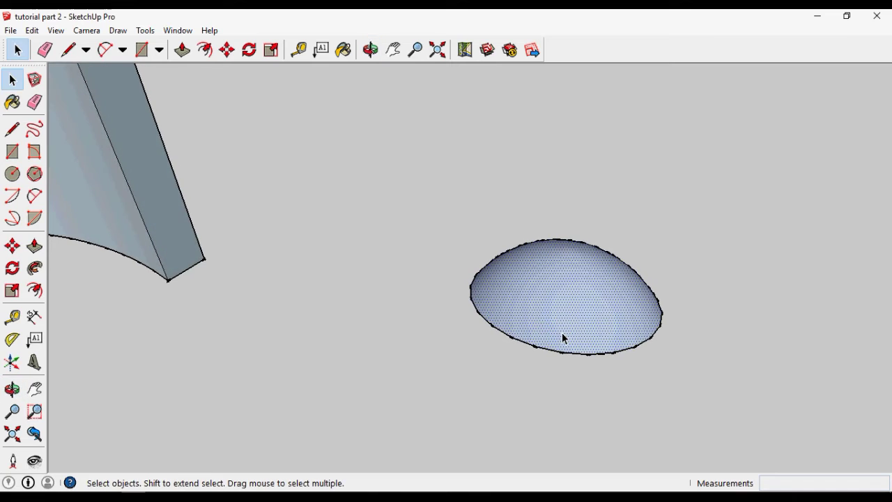
# Draw a large rectangle on the ground beside the dome, on the side away from the swept wall
pyautogui.scroll(-3, 488, 338)
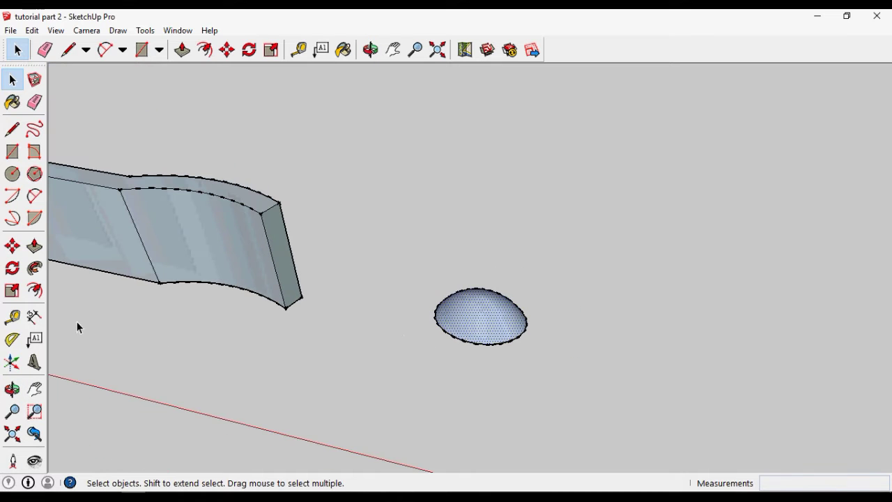
pyautogui.scroll(-5, 486, 311)
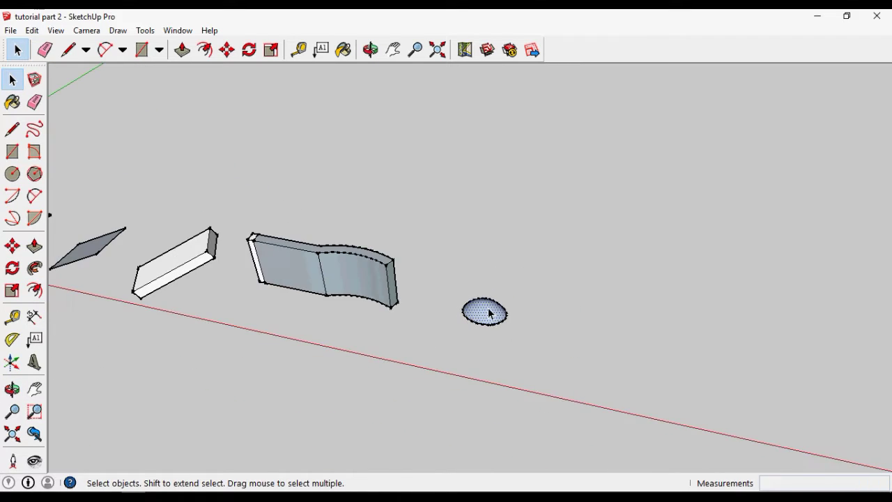
pyautogui.scroll(4, 431, 287)
pyautogui.moveTo(431, 282); pyautogui.dragTo(473, 342, button='middle')
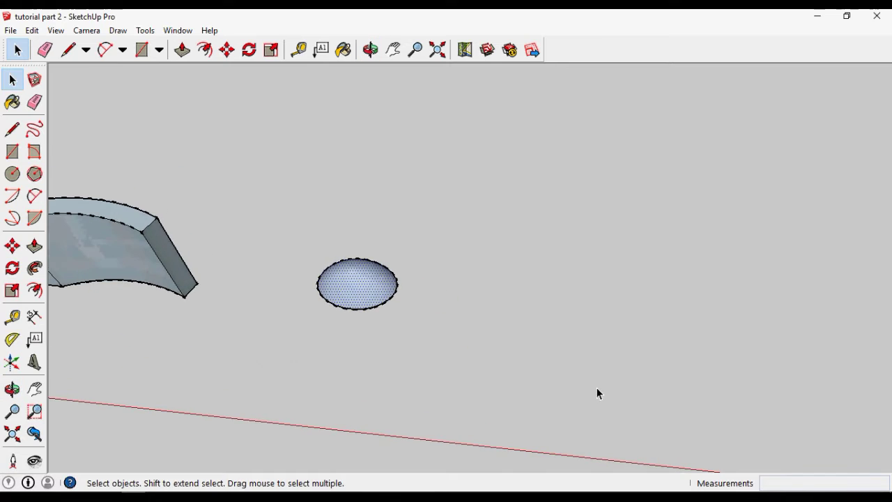
pyautogui.scroll(2, 597, 387)
pyautogui.press('r')
pyautogui.click(456, 277)
pyautogui.click(776, 434)
pyautogui.press('space')
pyautogui.scroll(-3, 395, 288)
pyautogui.scroll(5, 481, 309)
pyautogui.moveTo(482, 309); pyautogui.dragTo(499, 275, button='middle')
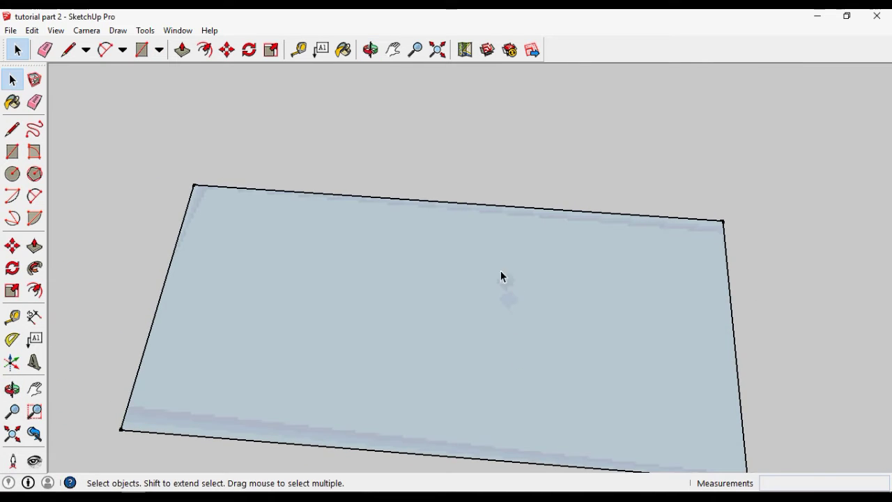
pyautogui.scroll(-3, 435, 257)
# Select the rectangle's face and offset its edges inward by about 643 mm
pyautogui.click(478, 310)
pyautogui.scroll(4, 444, 314)
pyautogui.scroll(1, 450, 279)
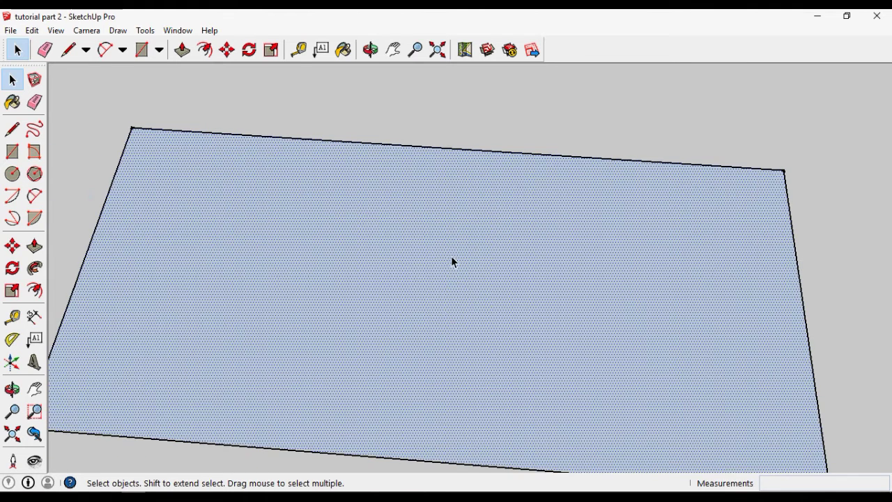
pyautogui.scroll(-3, 369, 319)
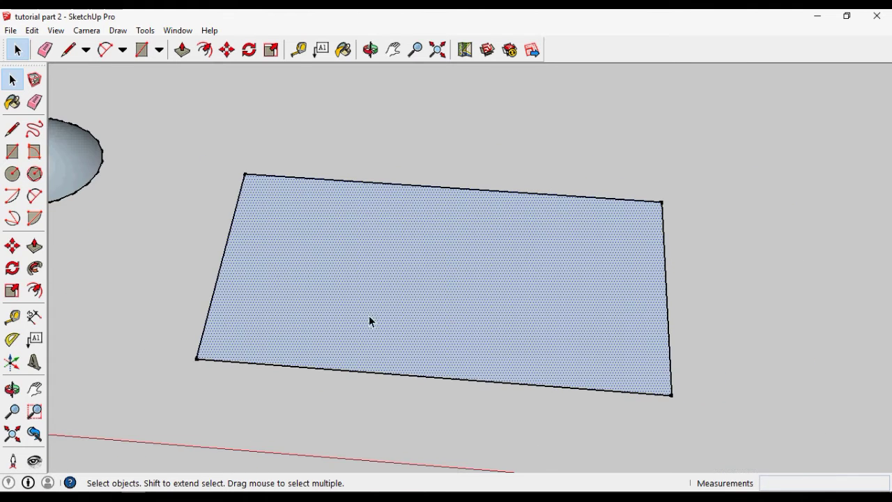
pyautogui.click(34, 291)
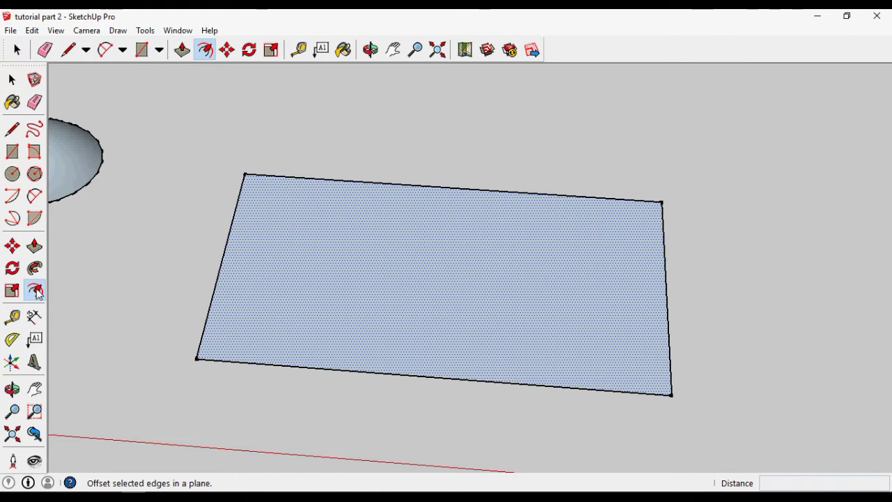
pyautogui.click(433, 282)
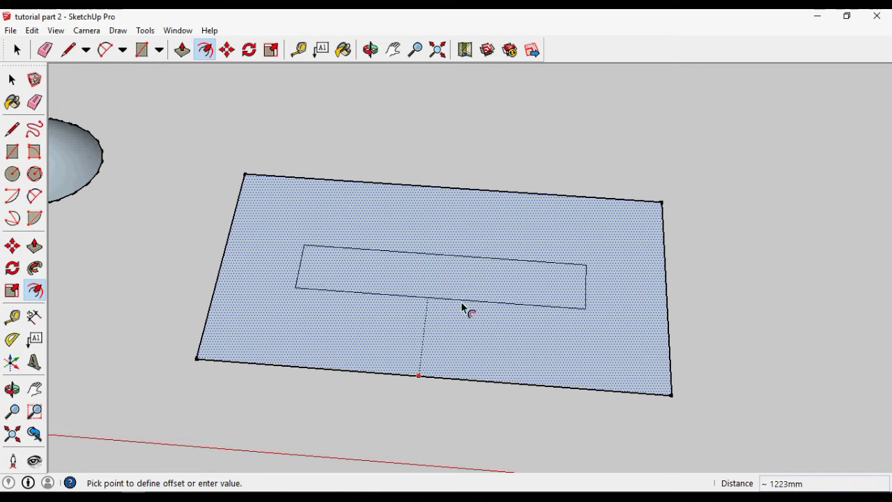
pyautogui.scroll(5, 426, 356)
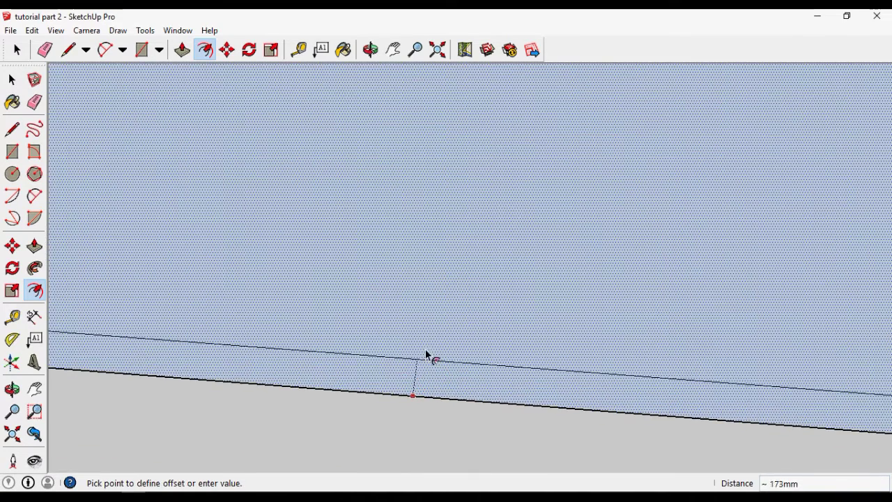
pyautogui.scroll(-5, 434, 385)
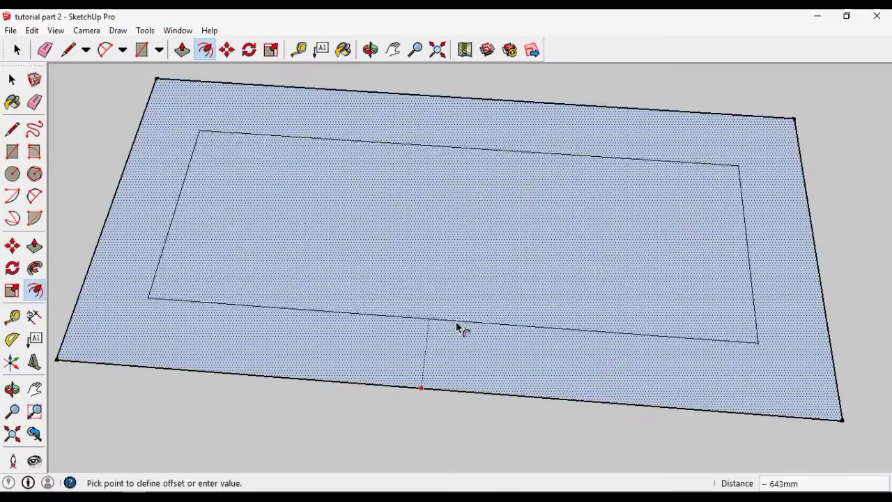
pyautogui.click(455, 321)
pyautogui.press('space')
pyautogui.scroll(-3, 514, 313)
pyautogui.scroll(2, 609, 285)
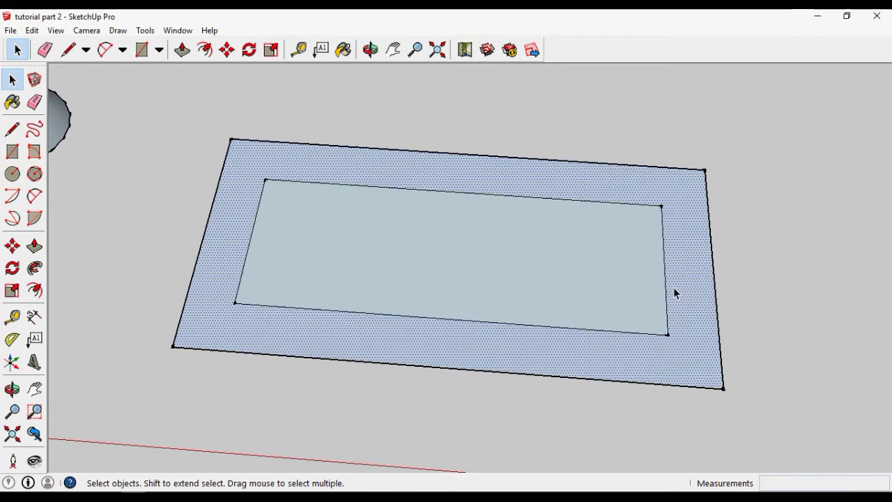
# Select the inner rectangle and the surrounding border alternately to check the divided faces
pyautogui.click(645, 272)
pyautogui.click(689, 284)
pyautogui.click(603, 284)
pyautogui.click(688, 323)
# Draw a circle beside the rectangle and offset its edge across the centre by about 1997 mm to form an outer ring
pyautogui.scroll(-3, 524, 292)
pyautogui.moveTo(524, 291); pyautogui.dragTo(508, 261, button='middle')
pyautogui.scroll(4, 508, 261)
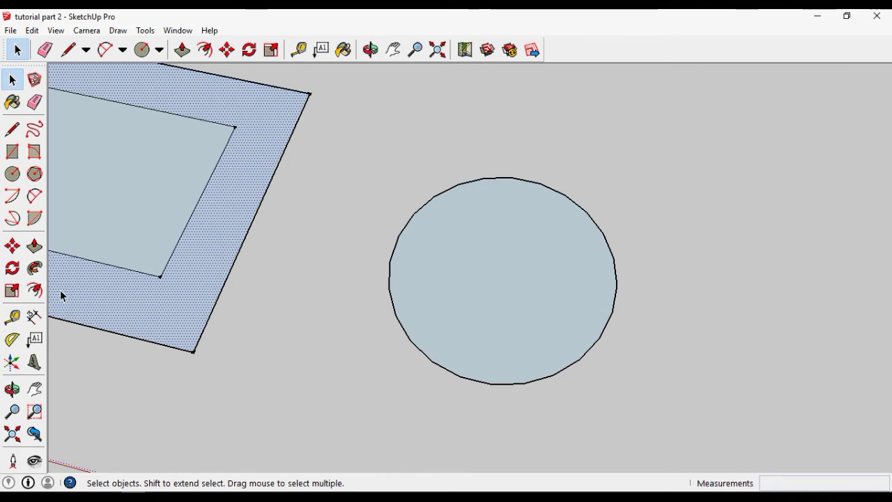
pyautogui.click(35, 291)
pyautogui.press('space')
pyautogui.click(531, 268)
pyautogui.press('f')
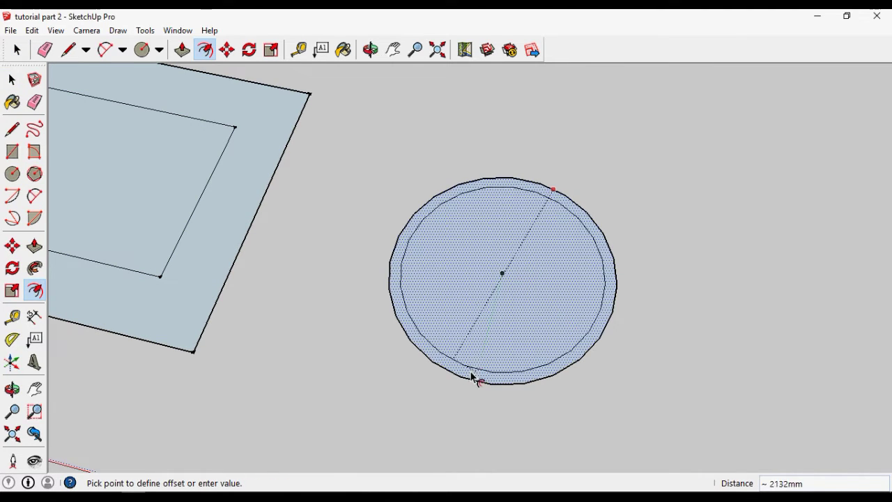
pyautogui.click(474, 361)
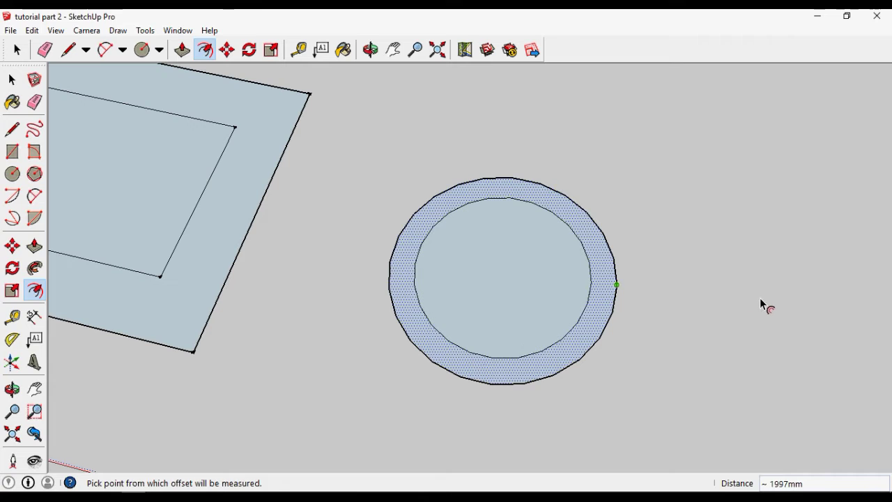
pyautogui.press('space')
# Raise the circle's inner face about 507 mm with Push/Pull to form a cylinder inside the flat ring
pyautogui.moveTo(599, 328); pyautogui.dragTo(509, 256, button='middle')
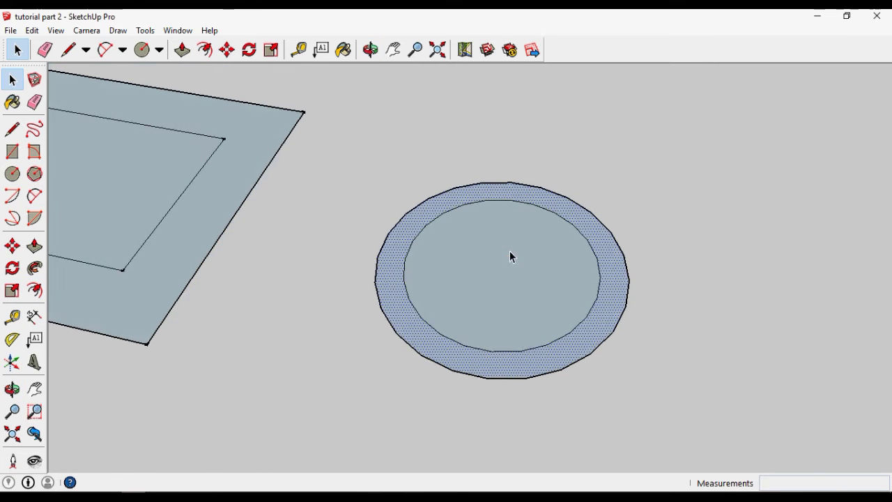
pyautogui.press('p')
pyautogui.click(529, 292)
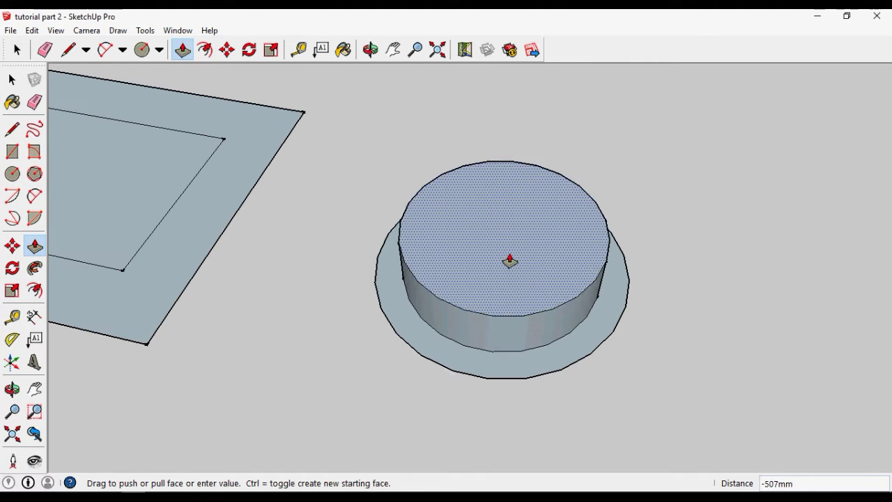
pyautogui.click(509, 261)
pyautogui.press('space')
pyautogui.moveTo(534, 265); pyautogui.dragTo(513, 247, button='middle')
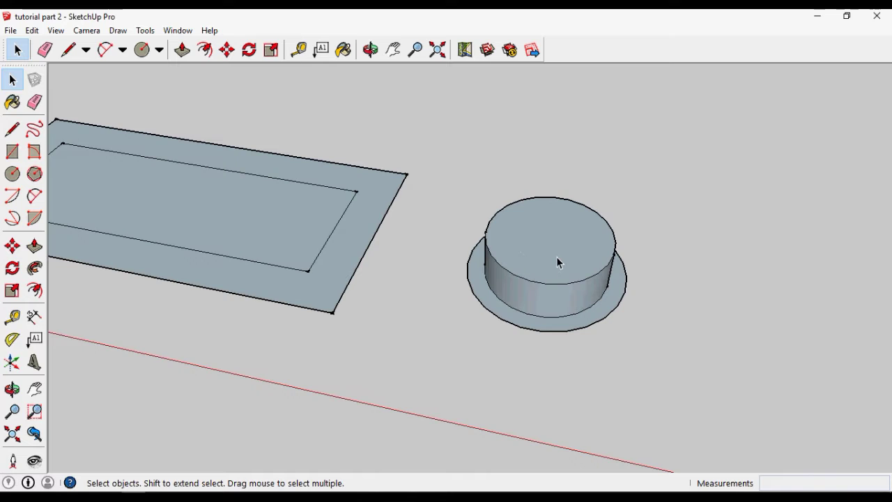
# Review the cylinder, offset rectangle and stretched dome, and take a closer look at the swept wall
pyautogui.scroll(-3, 555, 260)
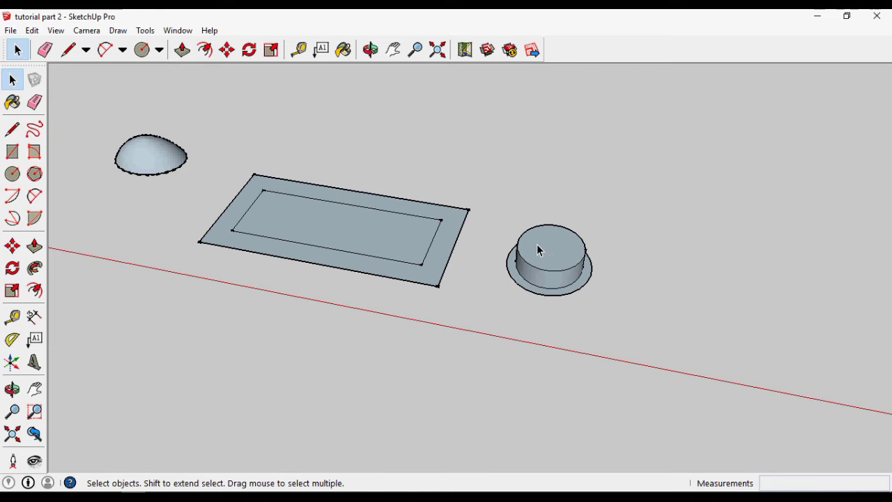
pyautogui.scroll(-4, 550, 257)
pyautogui.scroll(5, 434, 249)
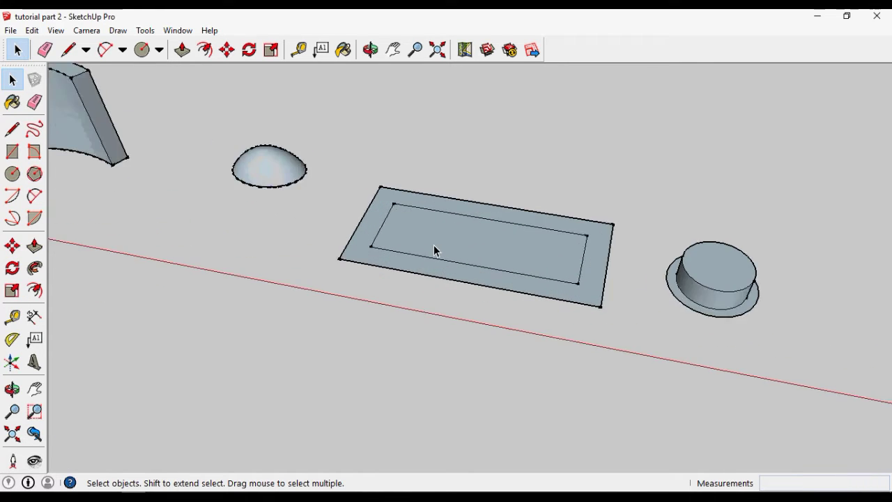
pyautogui.scroll(-2, 584, 266)
pyautogui.scroll(5, 241, 144)
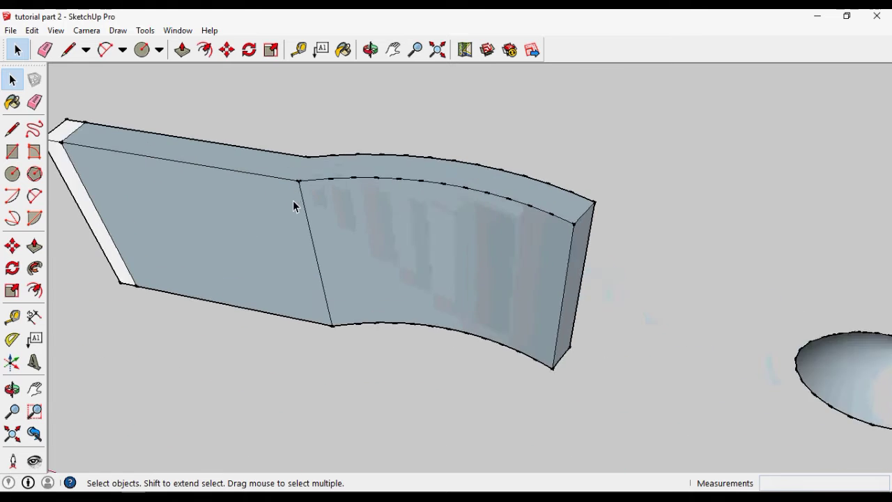
pyautogui.moveTo(294, 203); pyautogui.dragTo(508, 265, button='middle')
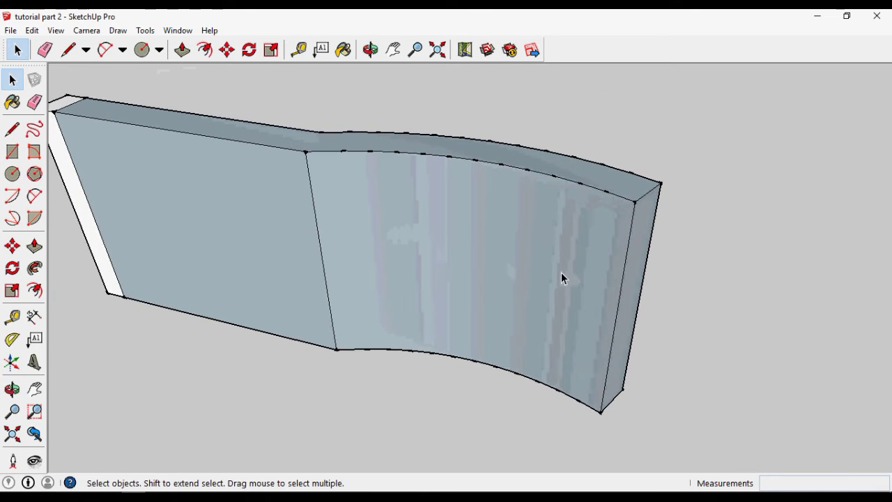
# Offset the flat face of the swept wall inward by about 372 mm to form an inner rectangle
pyautogui.scroll(-3, 562, 275)
pyautogui.scroll(5, 353, 216)
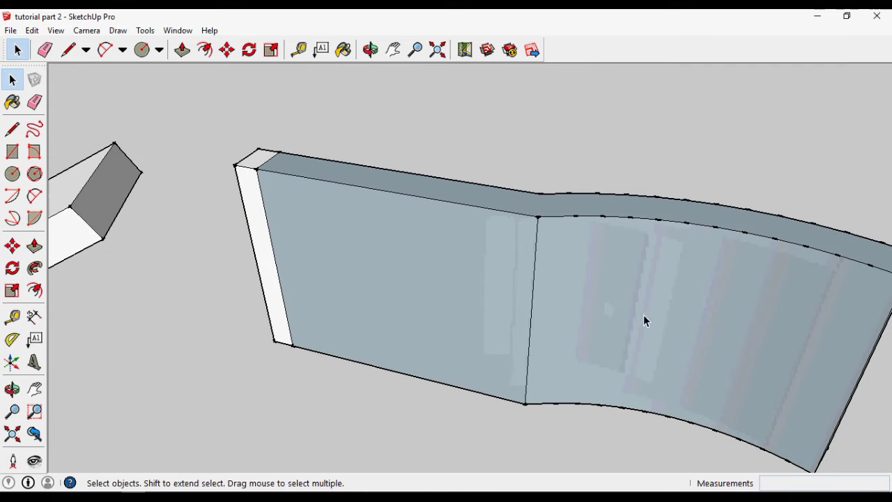
pyautogui.scroll(-3, 637, 314)
pyautogui.click(457, 298)
pyautogui.scroll(5, 438, 303)
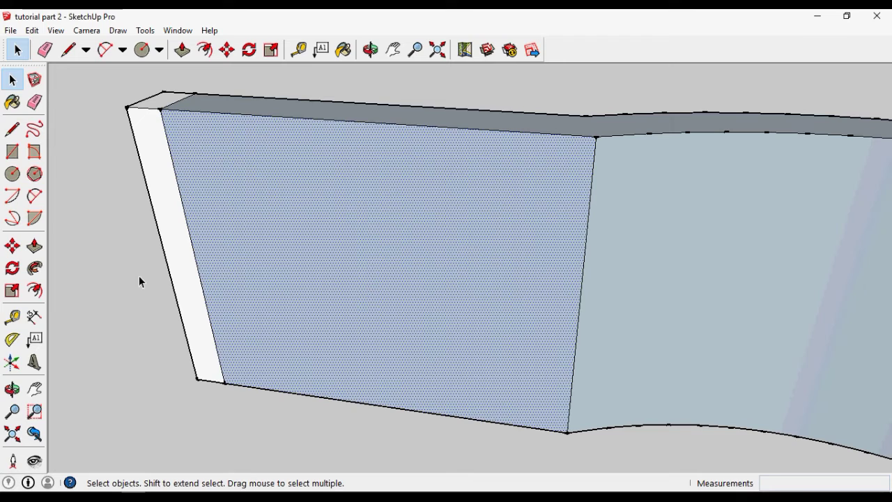
pyautogui.click(35, 290)
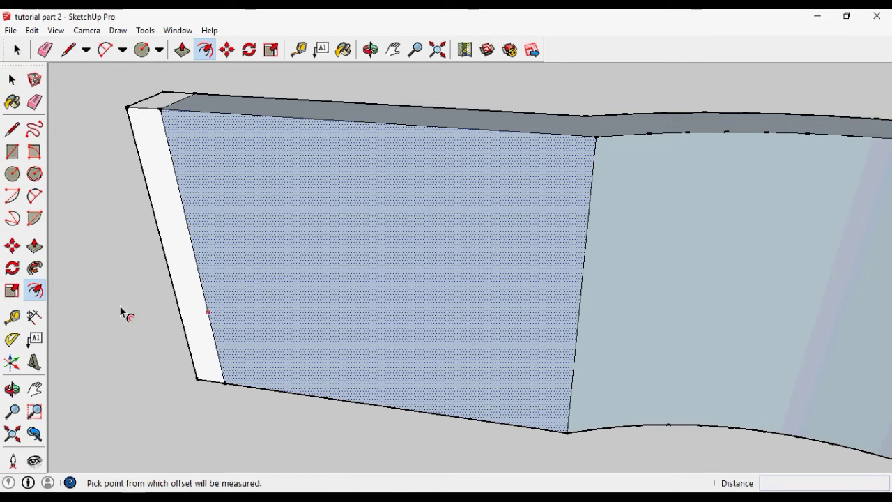
pyautogui.click(328, 167)
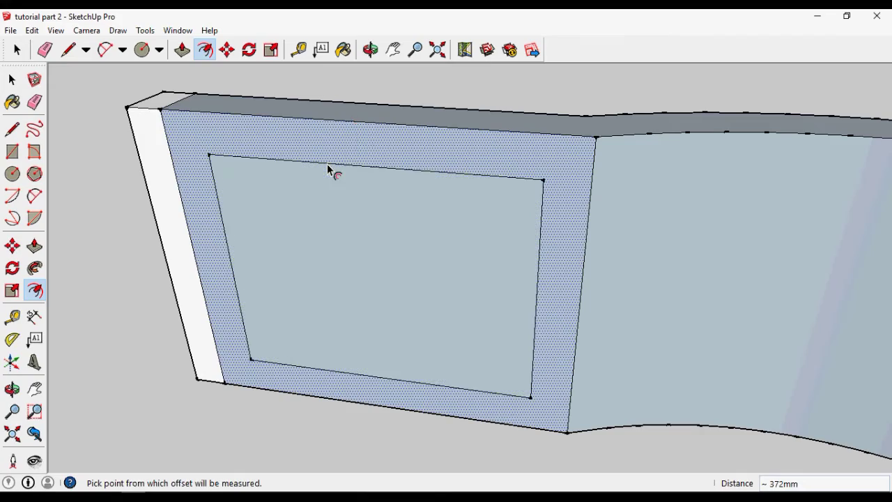
pyautogui.press('space')
# Try to offset the curved face of the swept wall
pyautogui.scroll(-3, 422, 268)
pyautogui.scroll(2, 487, 275)
pyautogui.scroll(2, 528, 271)
pyautogui.click(586, 234)
pyautogui.moveTo(586, 234); pyautogui.dragTo(593, 279, button='middle')
pyautogui.scroll(3, 593, 279)
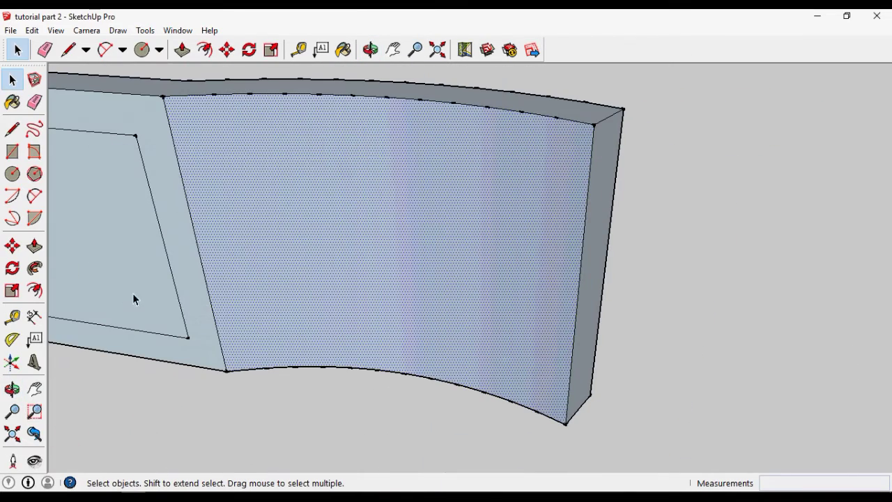
pyautogui.click(35, 290)
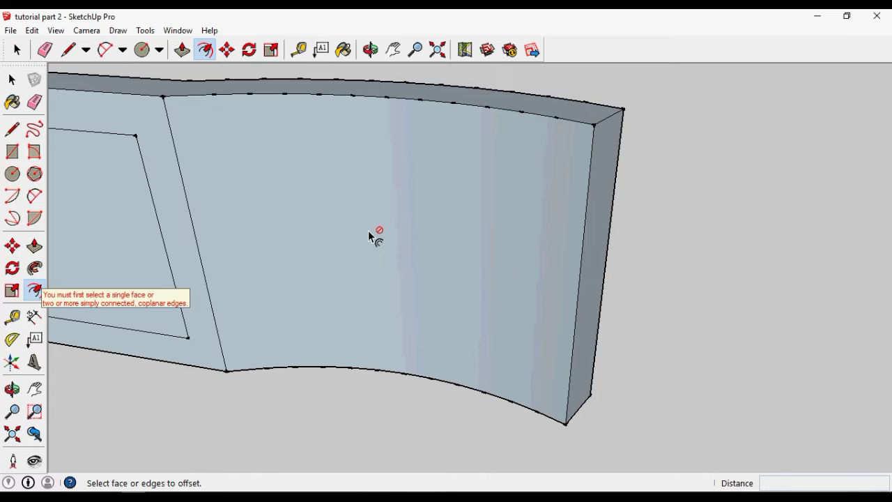
pyautogui.moveTo(368, 230); pyautogui.dragTo(409, 264, button='middle')
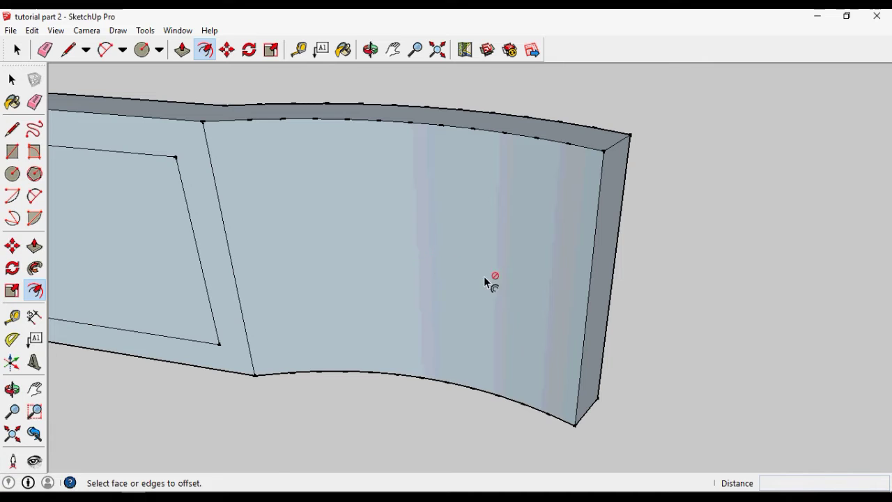
pyautogui.scroll(-3, 484, 276)
pyautogui.scroll(4, 456, 274)
pyautogui.press('f')
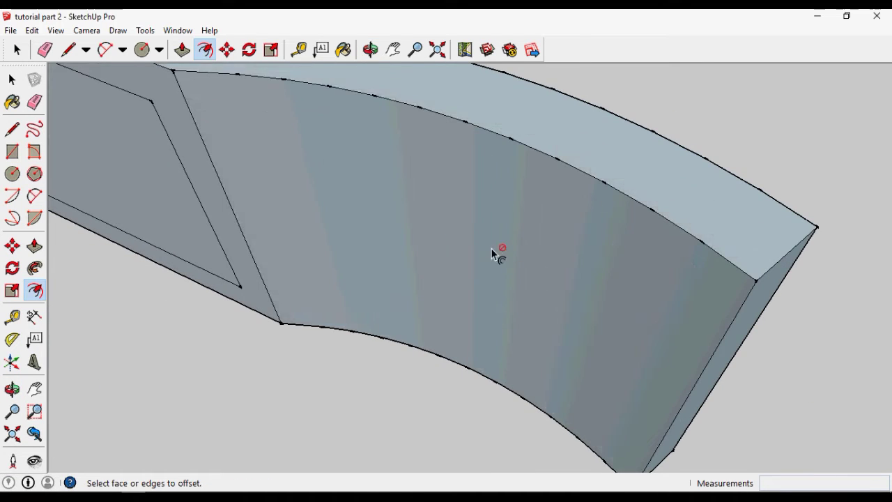
# Offset the border face on the wall's flat part inward to add another outline around the inner rectangle
pyautogui.scroll(-5, 491, 249)
pyautogui.moveTo(384, 245); pyautogui.dragTo(436, 241, button='middle')
pyautogui.scroll(-3, 437, 241)
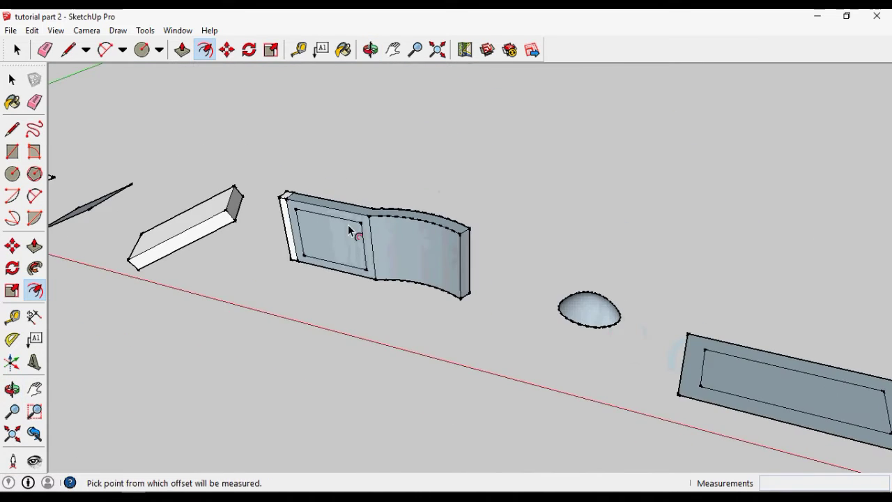
pyautogui.scroll(8, 350, 231)
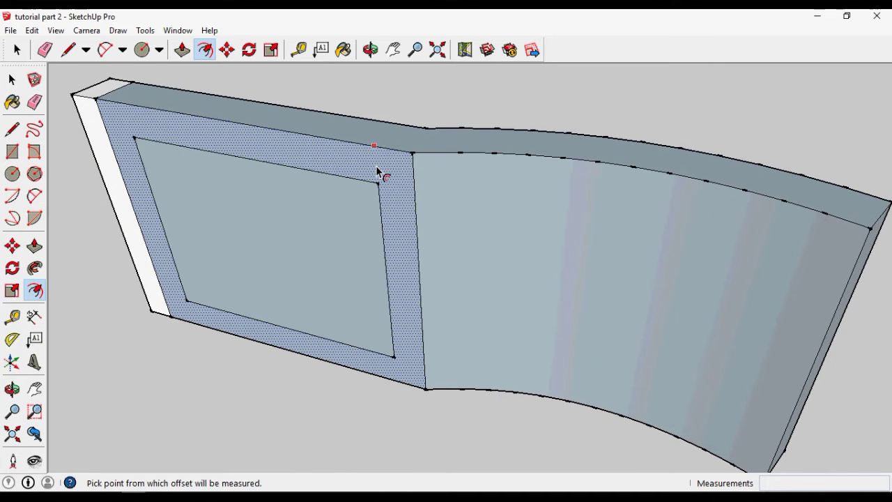
pyautogui.scroll(-4, 504, 223)
pyautogui.scroll(5, 450, 223)
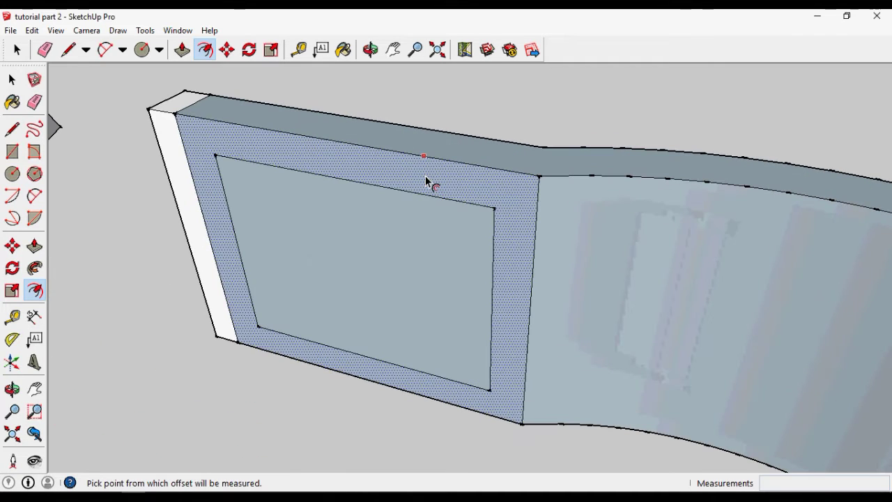
pyautogui.click(427, 181)
pyautogui.click(487, 197)
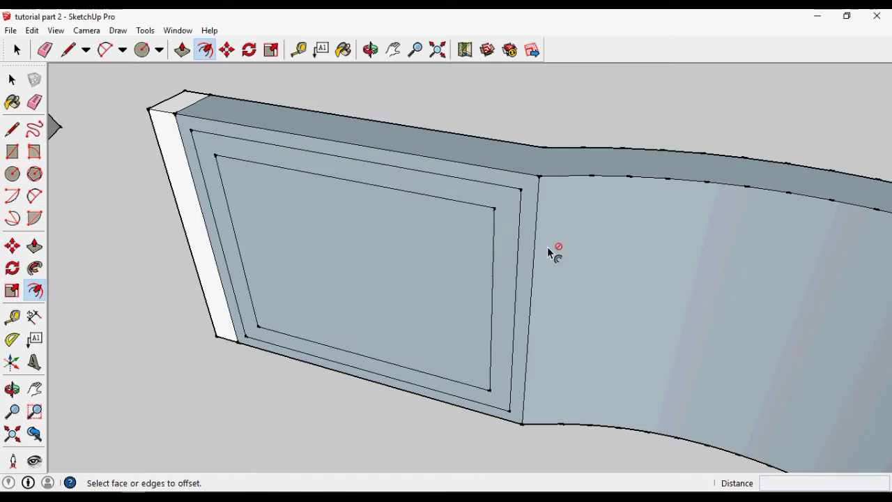
pyautogui.scroll(-3, 302, 218)
pyautogui.scroll(-5, 308, 228)
pyautogui.press('space')
# Review the wall, dome, offset rectangle and cylinder, and take a closer look at the flat rectangle
pyautogui.scroll(5, 687, 355)
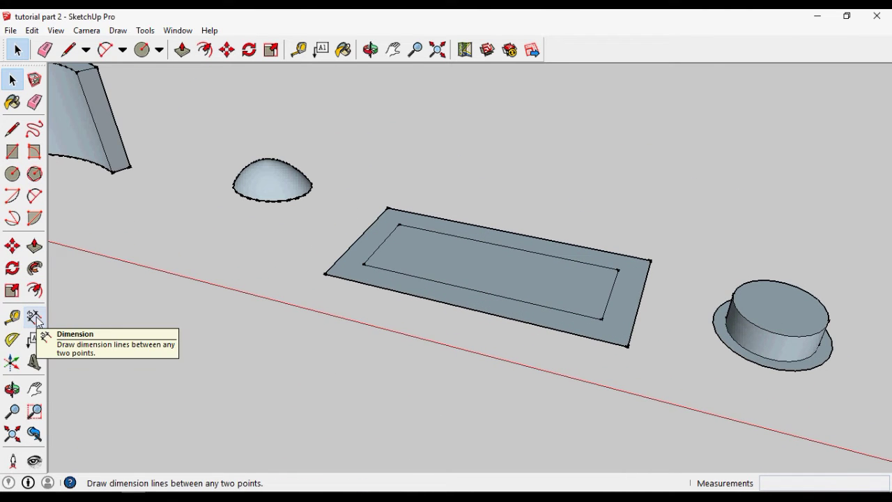
pyautogui.scroll(-2, 466, 273)
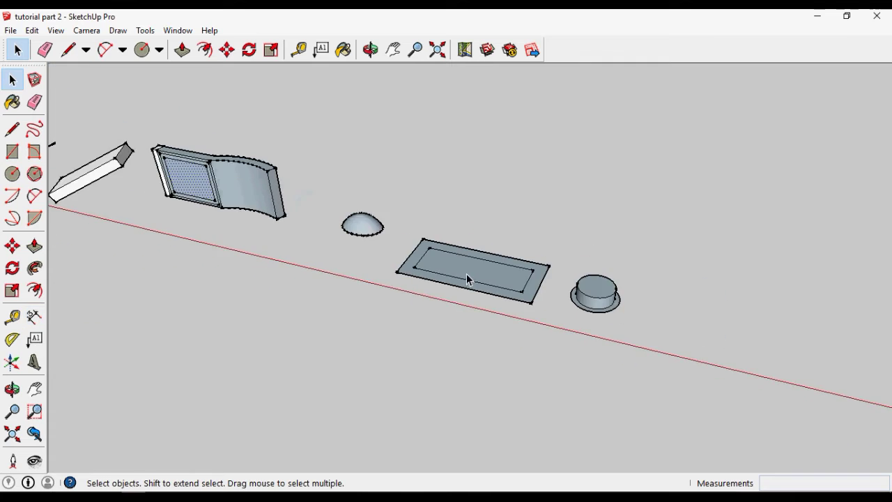
pyautogui.scroll(5, 479, 276)
pyautogui.scroll(-5, 577, 311)
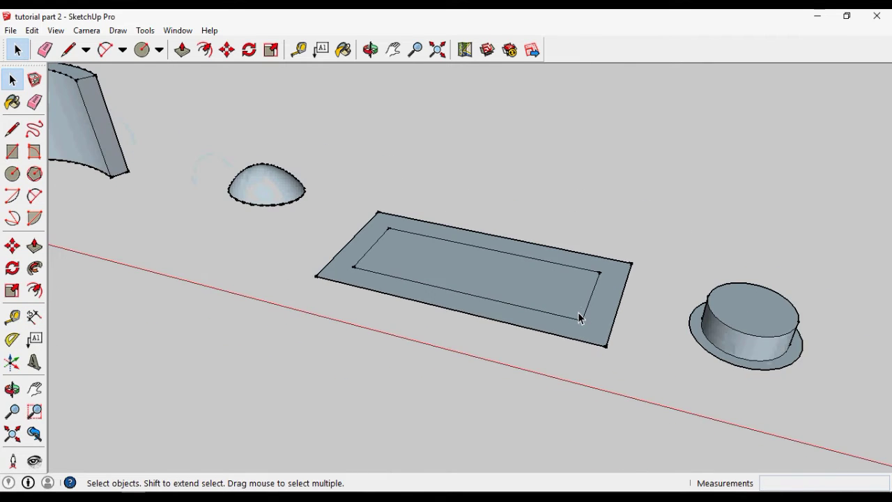
pyautogui.scroll(-3, 578, 312)
pyautogui.moveTo(547, 312); pyautogui.dragTo(529, 292, button='middle')
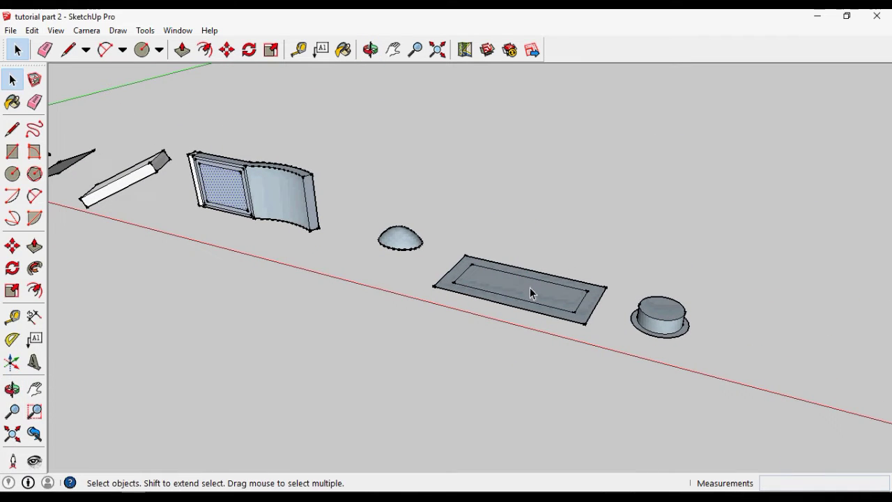
pyautogui.scroll(4, 592, 315)
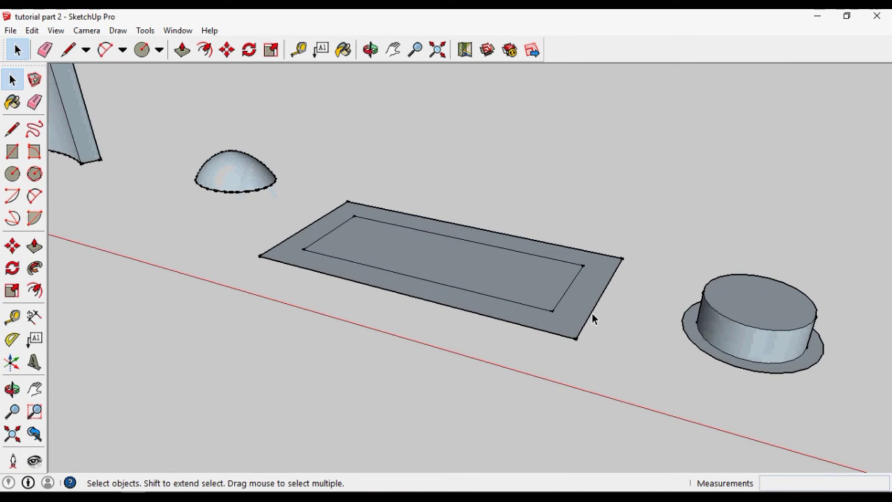
pyautogui.scroll(-3, 543, 302)
pyautogui.scroll(5, 673, 362)
# Raise the border of the flat rectangle about 1004 mm with Push/Pull to form an open box, and clear the selection
pyautogui.click(665, 362)
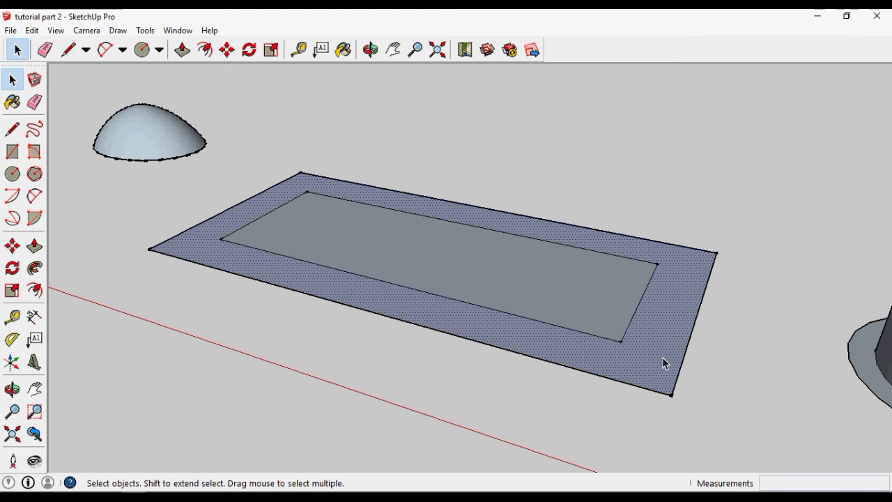
pyautogui.moveTo(651, 356); pyautogui.dragTo(642, 270)
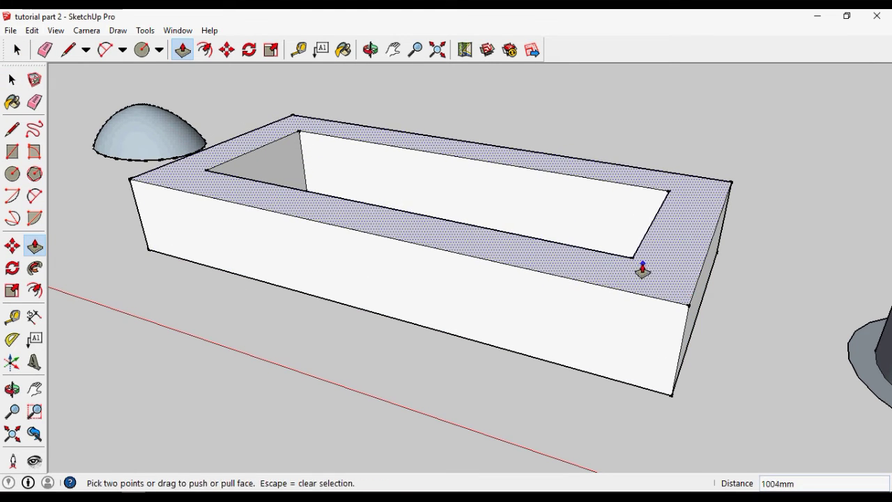
pyautogui.press('space')
pyautogui.scroll(-3, 483, 282)
pyautogui.moveTo(483, 282); pyautogui.dragTo(462, 288, button='middle')
pyautogui.scroll(5, 450, 293)
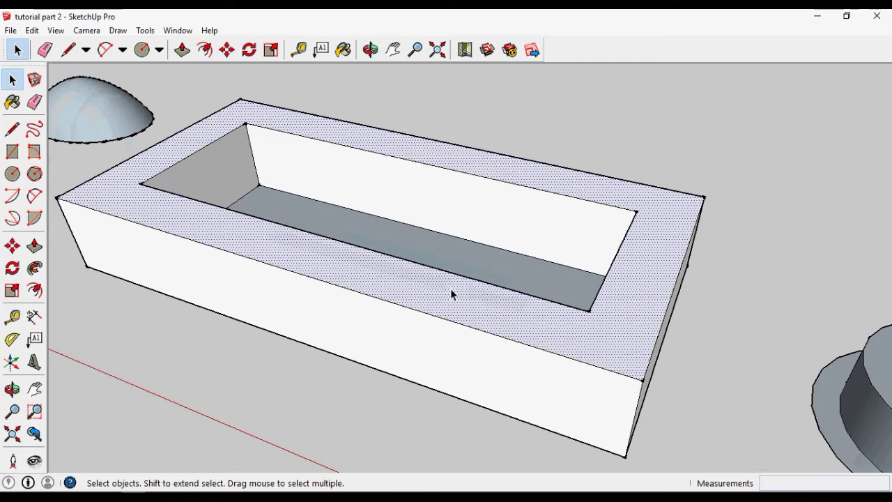
pyautogui.click(702, 279)
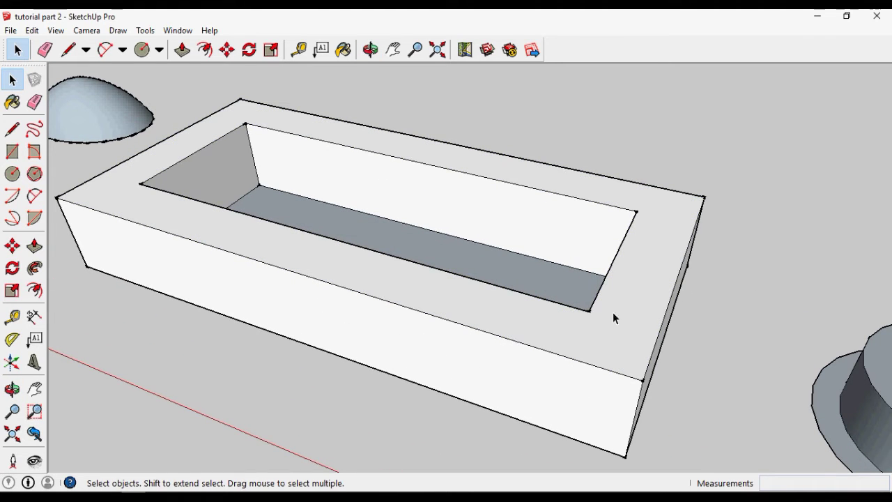
# Dimension the box's long front top edge with the dimension line lying flat over the rim
pyautogui.click(38, 317)
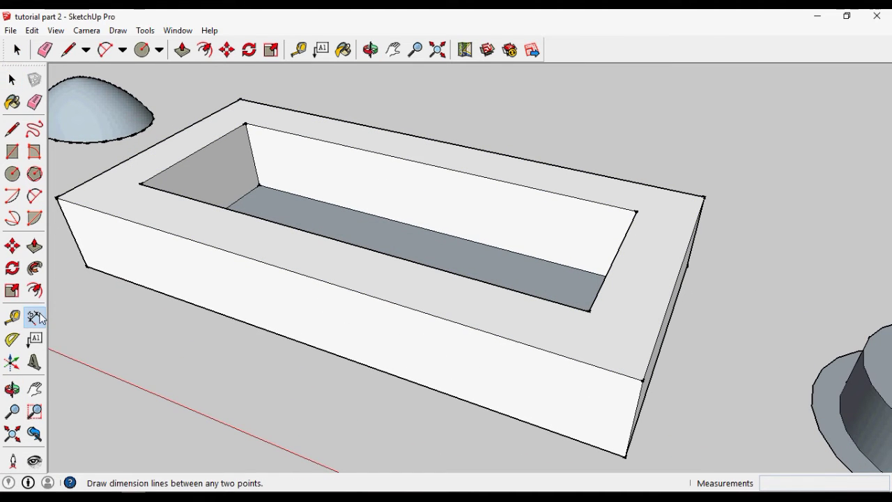
pyautogui.scroll(-3, 531, 262)
pyautogui.moveTo(531, 262); pyautogui.dragTo(484, 282, button='middle')
pyautogui.scroll(5, 484, 283)
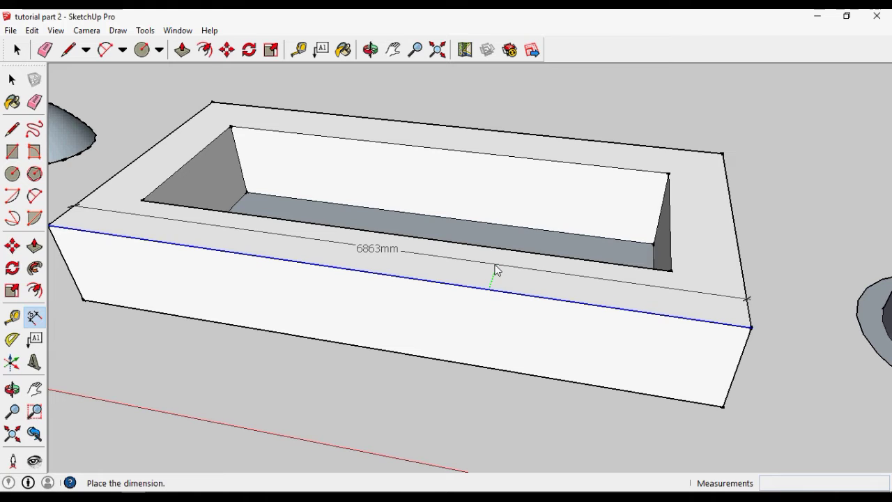
pyautogui.scroll(-3, 516, 282)
pyautogui.scroll(4, 464, 274)
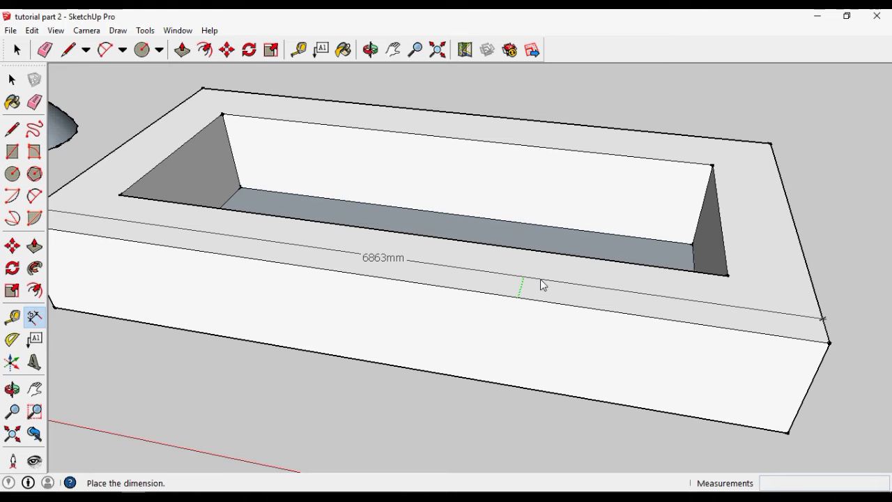
pyautogui.scroll(-3, 542, 283)
pyautogui.scroll(3, 537, 284)
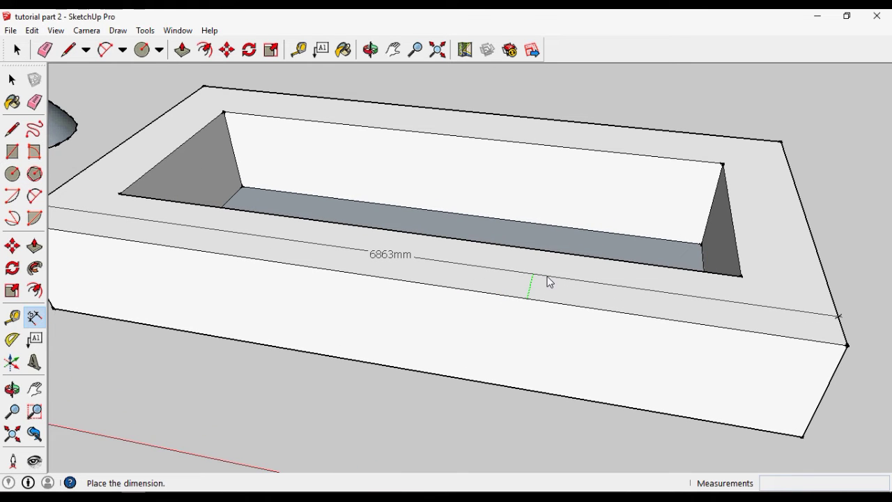
pyautogui.moveTo(536, 278); pyautogui.dragTo(522, 338, button='middle')
pyautogui.scroll(-3, 522, 339)
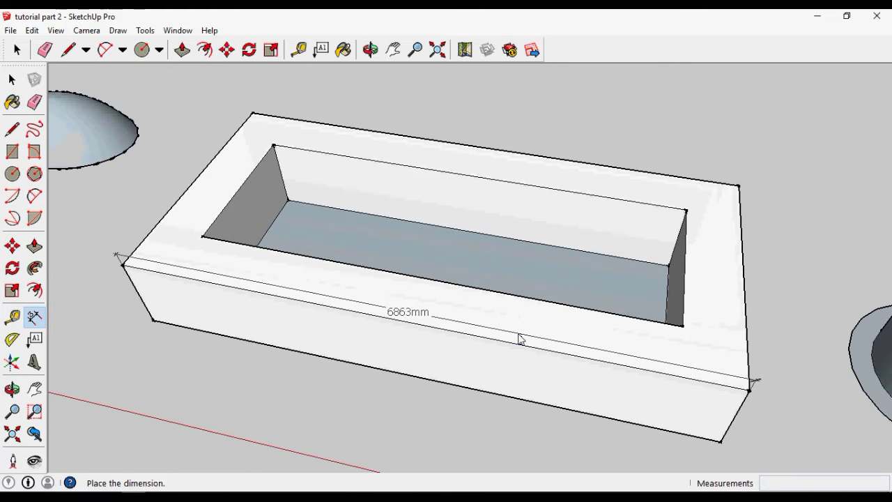
pyautogui.scroll(3, 528, 333)
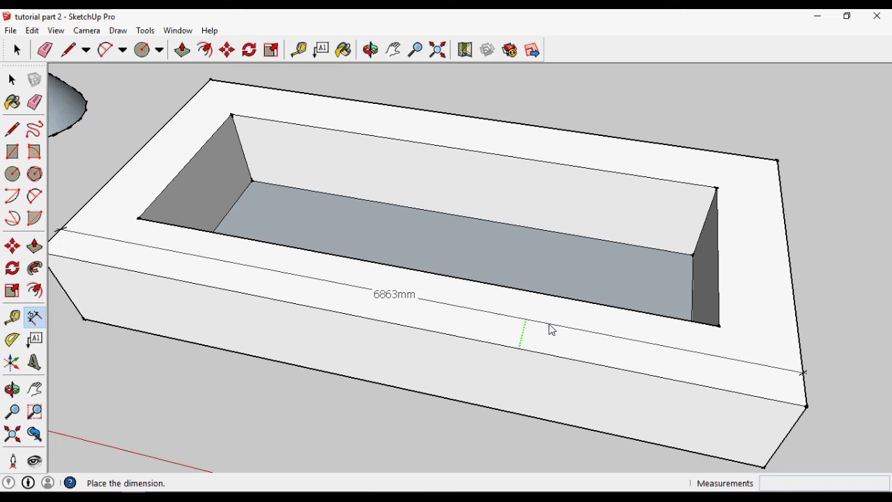
# Add a second dimension to the same long front edge, raised vertically above the rim
pyautogui.moveTo(699, 402); pyautogui.dragTo(617, 335, button='middle')
pyautogui.scroll(-3, 546, 327)
pyautogui.moveTo(545, 327); pyautogui.dragTo(520, 265, button='middle')
pyautogui.scroll(5, 519, 268)
pyautogui.scroll(-6, 517, 270)
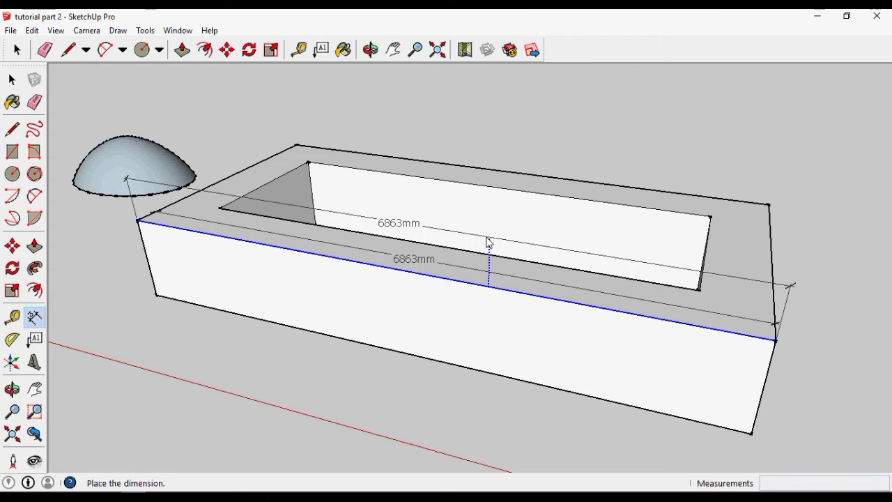
pyautogui.click(485, 245)
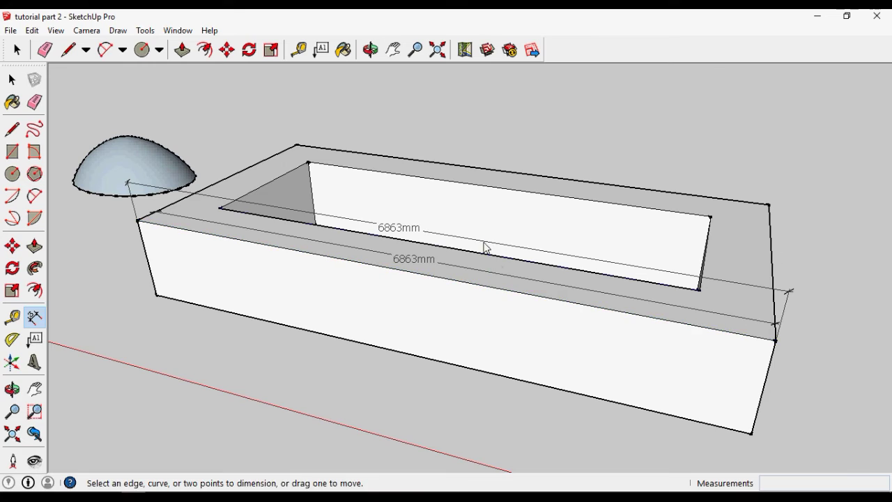
# Dimension the short top edge at the box's end twice, once flat on the rim and once raised above it
pyautogui.moveTo(535, 333); pyautogui.dragTo(491, 310, button='middle')
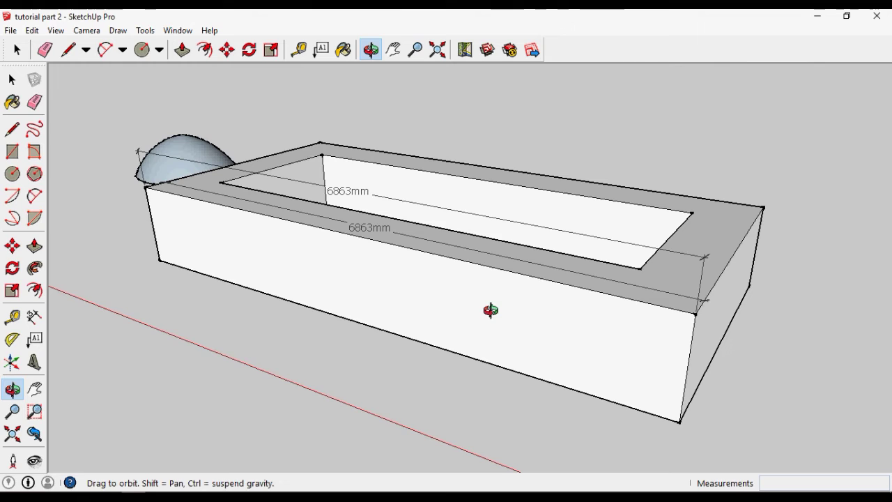
pyautogui.moveTo(490, 310); pyautogui.dragTo(459, 395, button='middle')
pyautogui.scroll(1, 460, 394)
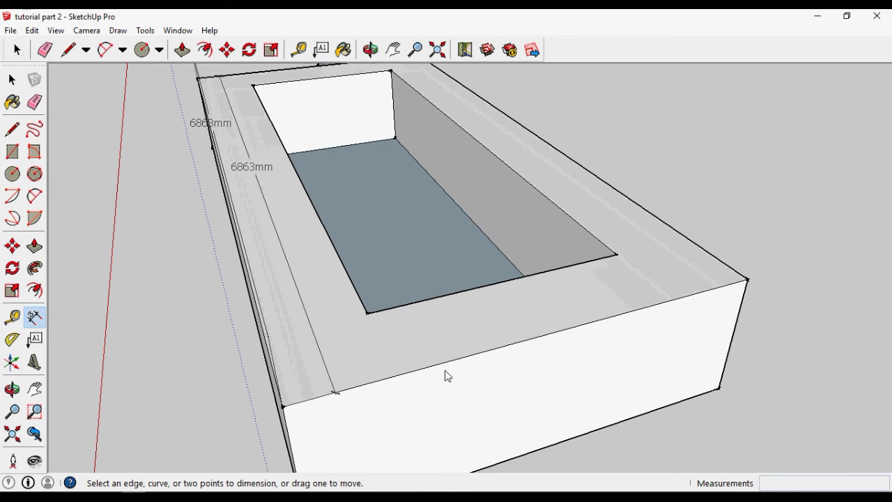
pyautogui.moveTo(447, 359); pyautogui.dragTo(597, 295, button='middle')
pyautogui.click(427, 353)
pyautogui.moveTo(601, 317); pyautogui.dragTo(720, 313)
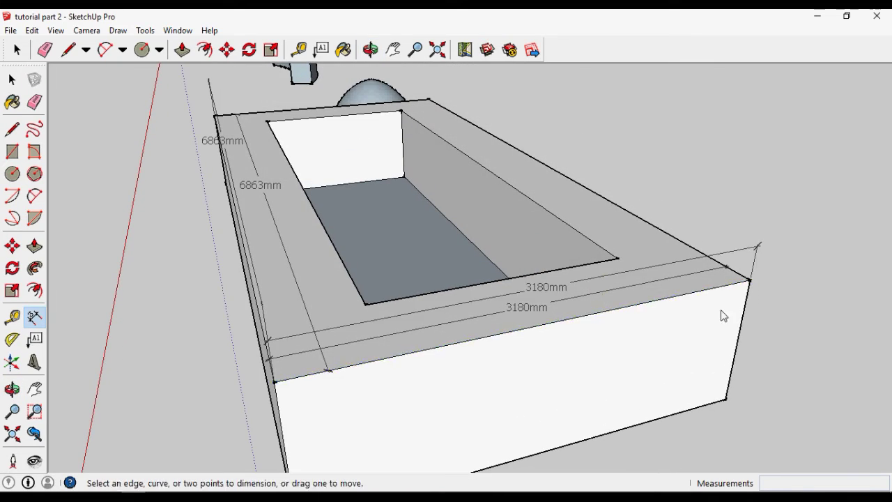
# Dimension the opposite long top edge both flat and raised, and add a raised dimension to the remaining short edge
pyautogui.moveTo(720, 313); pyautogui.dragTo(631, 360, button='middle')
pyautogui.click(631, 360)
pyautogui.moveTo(631, 313); pyautogui.dragTo(553, 231, button='middle')
pyautogui.scroll(5, 700, 235)
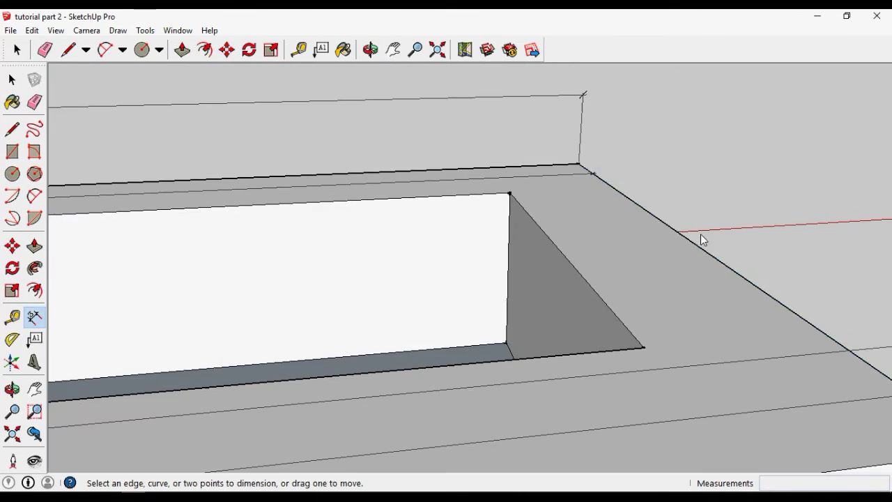
pyautogui.click(701, 174)
# Dimension the short inner top edge at the end of the box's opening, with the dimension line raised above it
pyautogui.scroll(-5, 700, 174)
pyautogui.scroll(6, 705, 358)
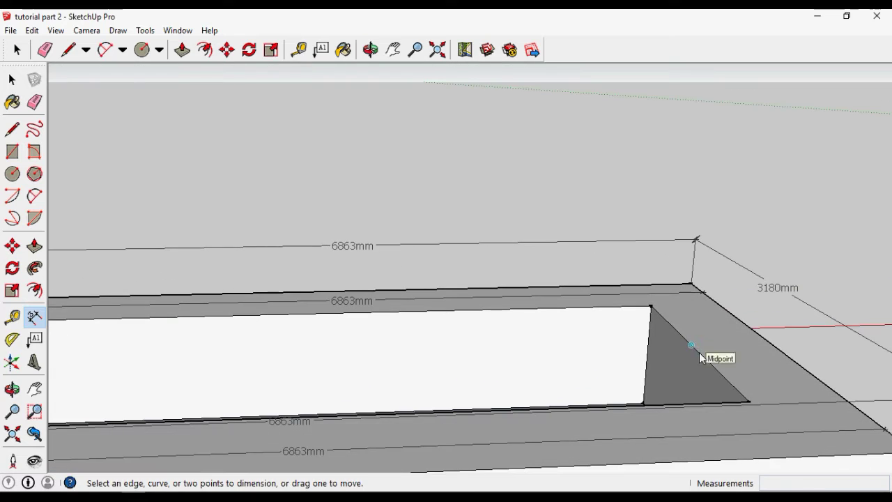
pyautogui.moveTo(630, 306); pyautogui.dragTo(701, 318, button='middle')
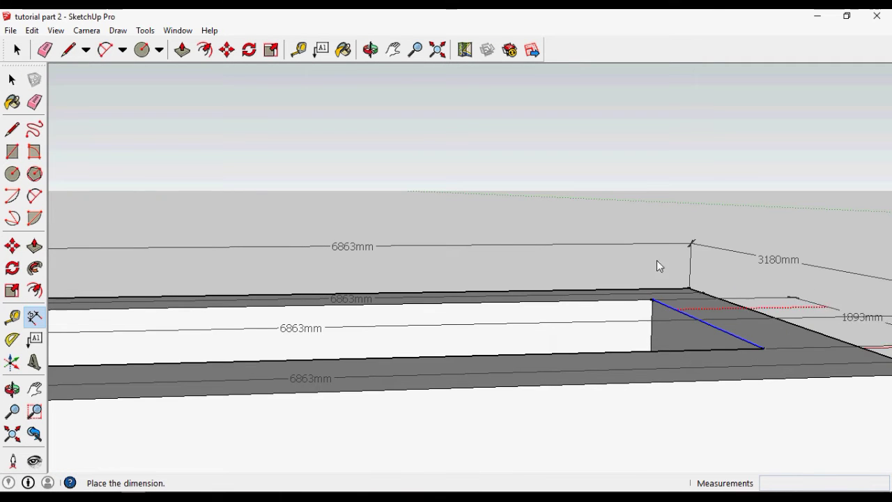
pyautogui.moveTo(575, 301); pyautogui.dragTo(679, 280, button='middle')
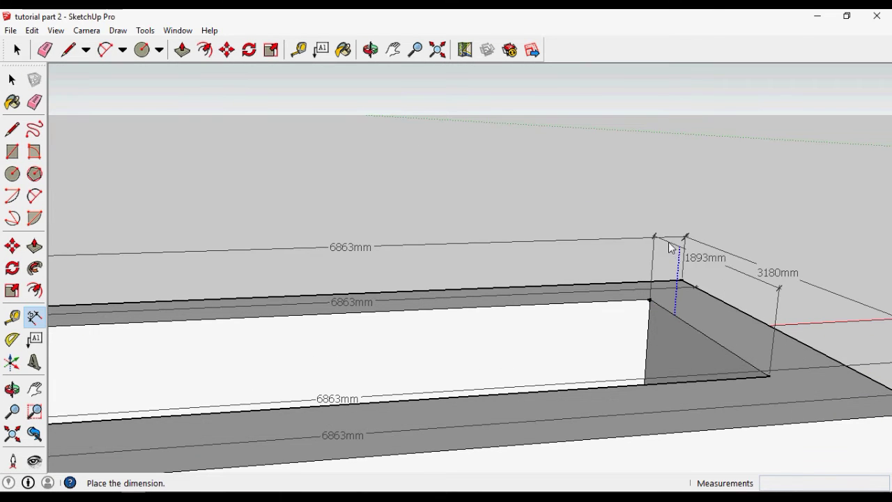
pyautogui.click(669, 247)
# Dimension the long inner top edge of the box's opening, with the dimension line raised above it
pyautogui.click(393, 304)
pyautogui.click(406, 274)
pyautogui.scroll(-5, 406, 275)
pyautogui.moveTo(406, 274); pyautogui.dragTo(432, 293, button='middle')
pyautogui.scroll(6, 568, 318)
pyautogui.scroll(-6, 568, 318)
pyautogui.press('space')
pyautogui.scroll(-2, 613, 322)
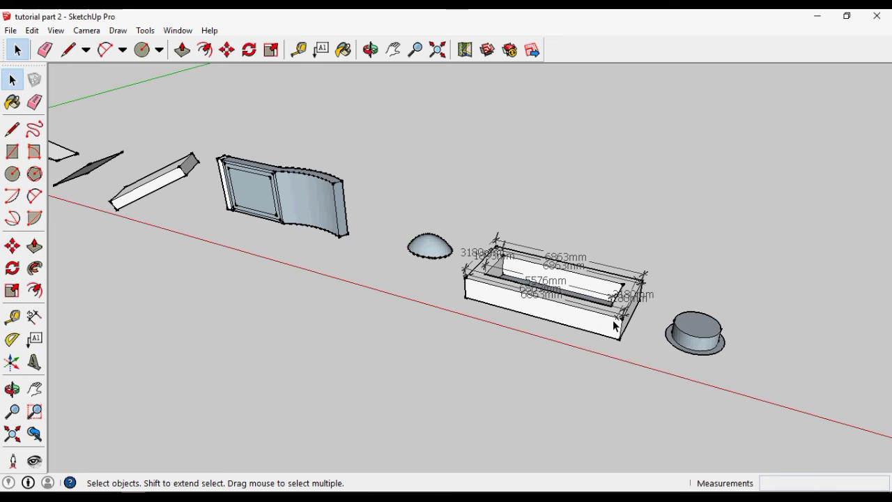
pyautogui.scroll(4, 614, 322)
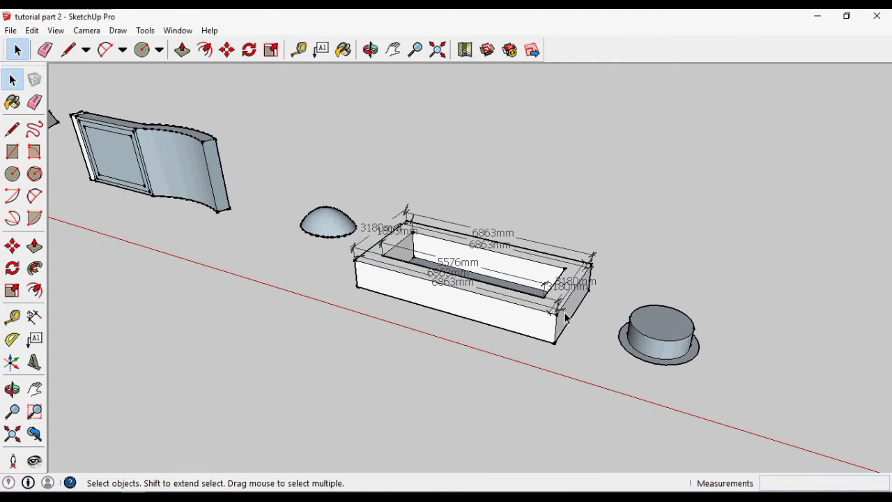
pyautogui.click(14, 339)
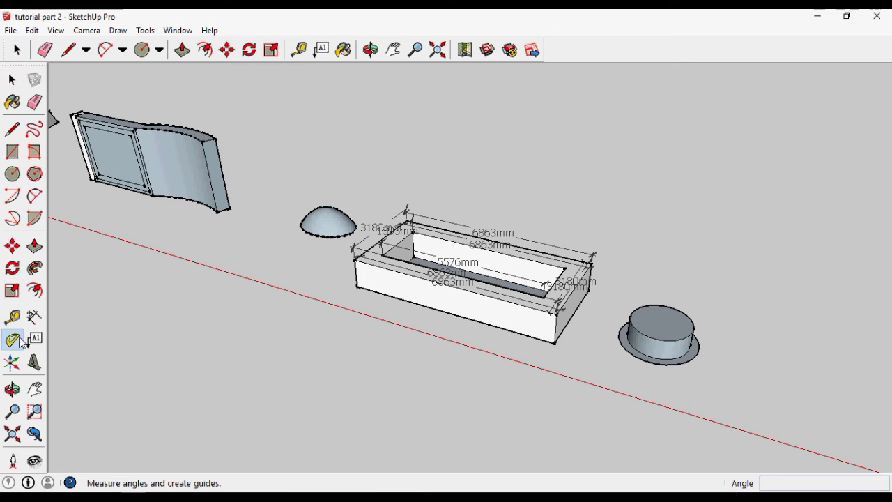
pyautogui.moveTo(548, 355); pyautogui.dragTo(478, 298, button='middle')
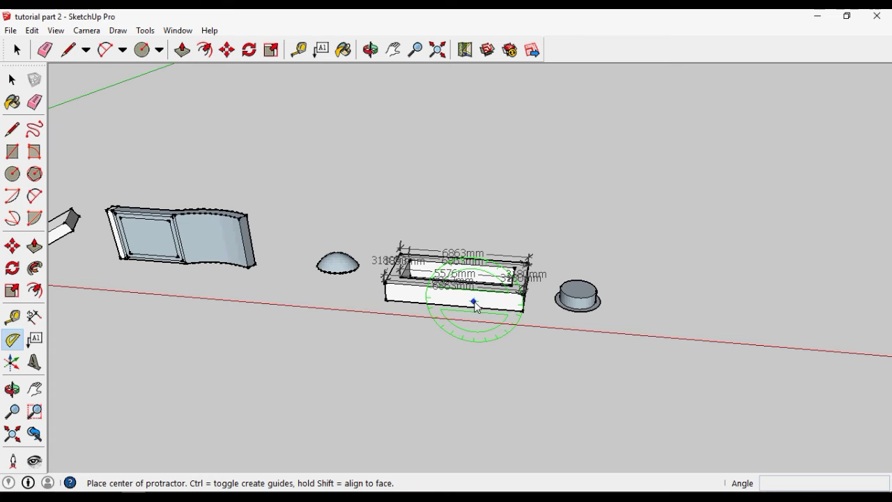
pyautogui.scroll(3, 475, 306)
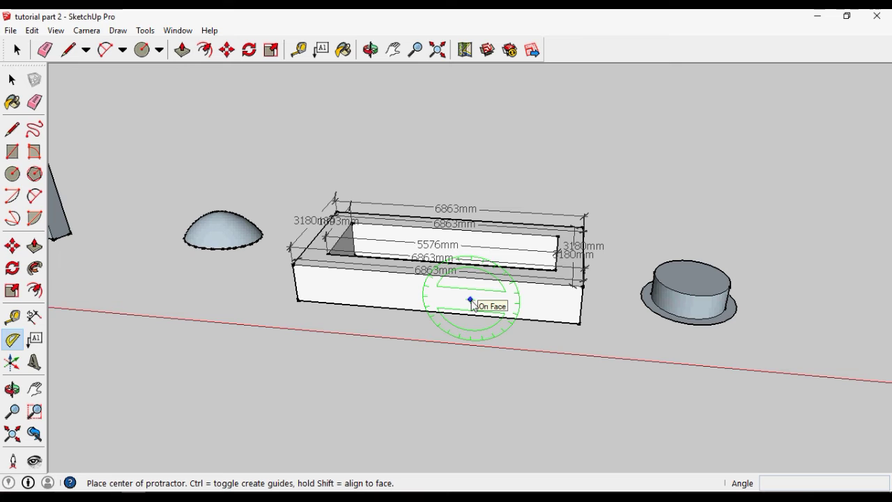
pyautogui.scroll(-3, 471, 301)
pyautogui.press('space')
# Draw a flat rectangle on the ground beside the red axis, beyond the brimmed cylinder
pyautogui.scroll(-2, 551, 333)
pyautogui.scroll(3, 560, 336)
pyautogui.scroll(3, 538, 296)
pyautogui.moveTo(538, 296); pyautogui.dragTo(501, 295, button='middle')
pyautogui.press('r')
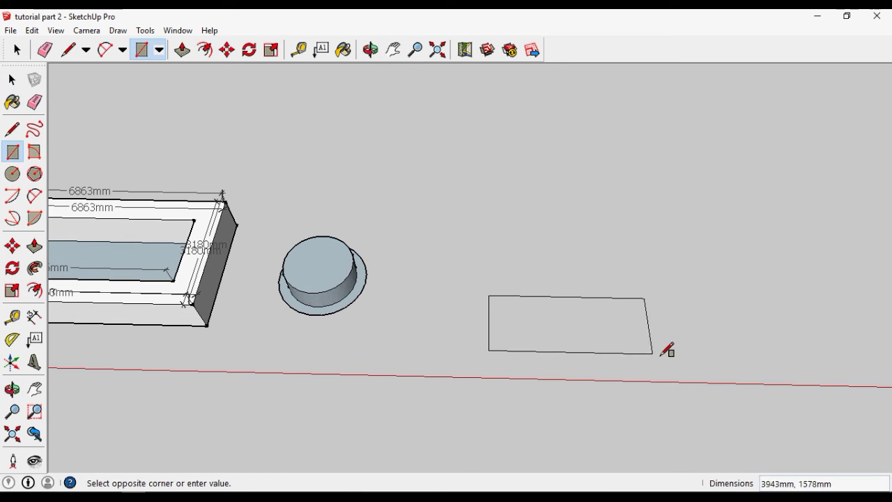
pyautogui.click(742, 361)
pyautogui.press('space')
# Rotate the new rectangle's face upward by 30 degrees about its short end edge, with the rotation baseline along the red axis
pyautogui.scroll(2, 747, 381)
pyautogui.moveTo(747, 381); pyautogui.dragTo(570, 313, button='middle')
pyautogui.scroll(2, 709, 339)
pyautogui.scroll(-2, 716, 334)
pyautogui.moveTo(716, 334); pyautogui.dragTo(571, 317, button='middle')
pyautogui.scroll(2, 574, 307)
pyautogui.scroll(-2, 576, 293)
pyautogui.click(555, 330)
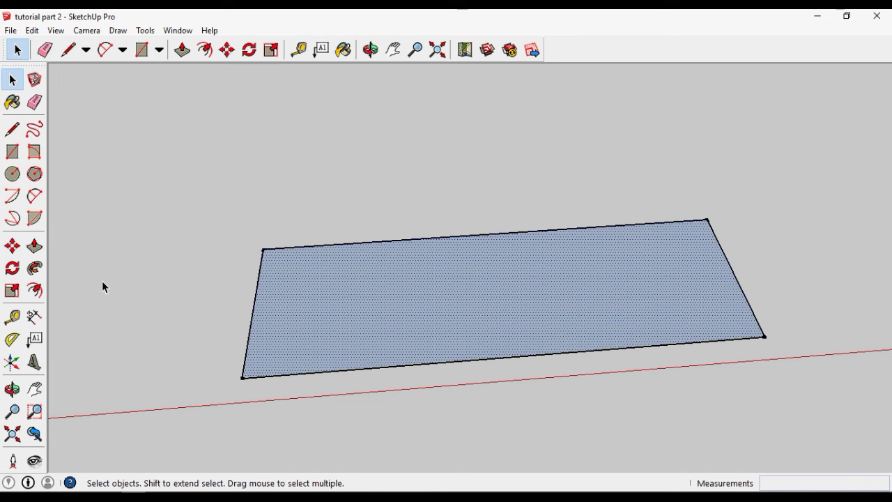
pyautogui.click(12, 269)
pyautogui.moveTo(310, 335); pyautogui.dragTo(319, 262, button='middle')
pyautogui.scroll(3, 274, 354)
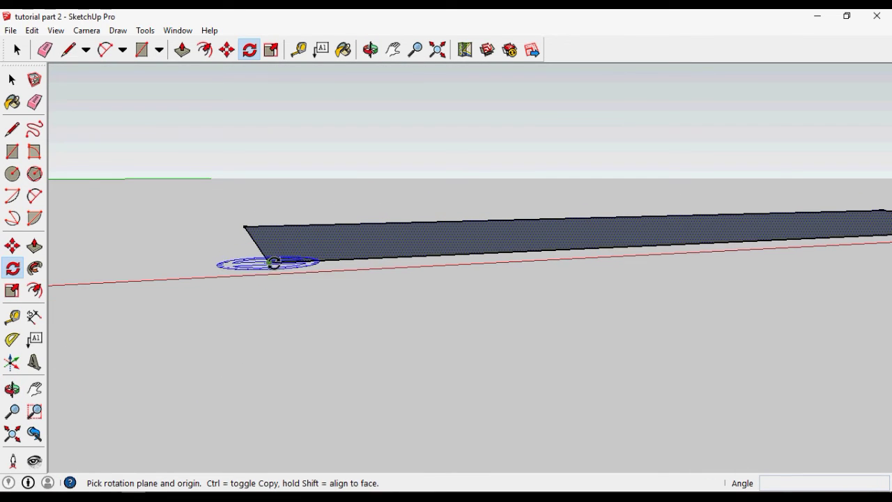
pyautogui.moveTo(273, 268); pyautogui.dragTo(525, 191)
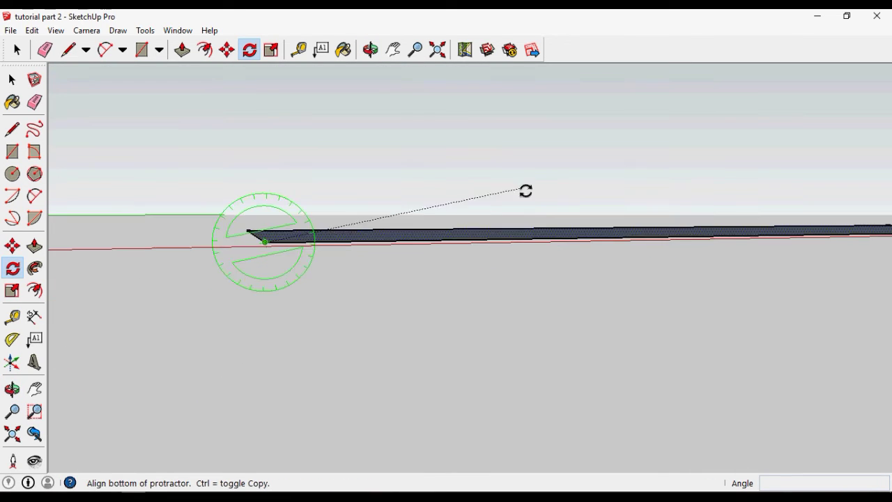
pyautogui.click(556, 237)
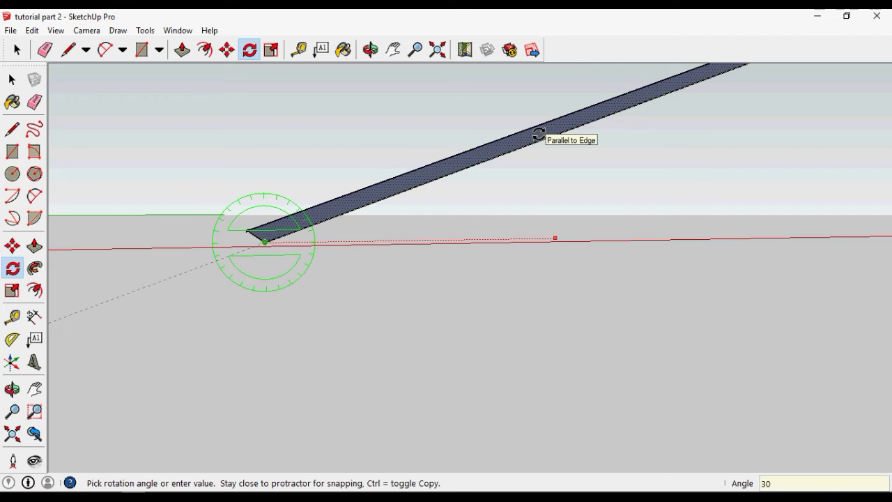
pyautogui.click(539, 134)
pyautogui.press('space')
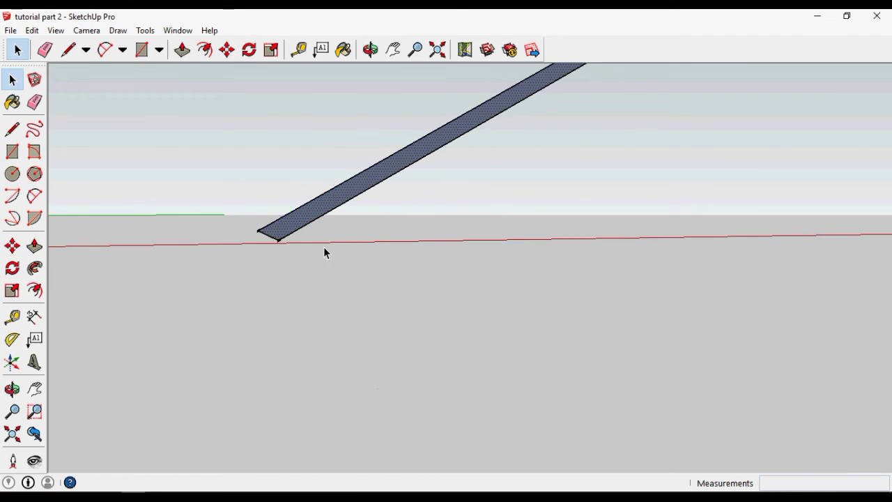
# Measure the tilted rectangle's angle from the red axis, centring the Protractor on its lowest corner
pyautogui.scroll(-3, 339, 227)
pyautogui.moveTo(439, 174); pyautogui.dragTo(333, 264, button='middle')
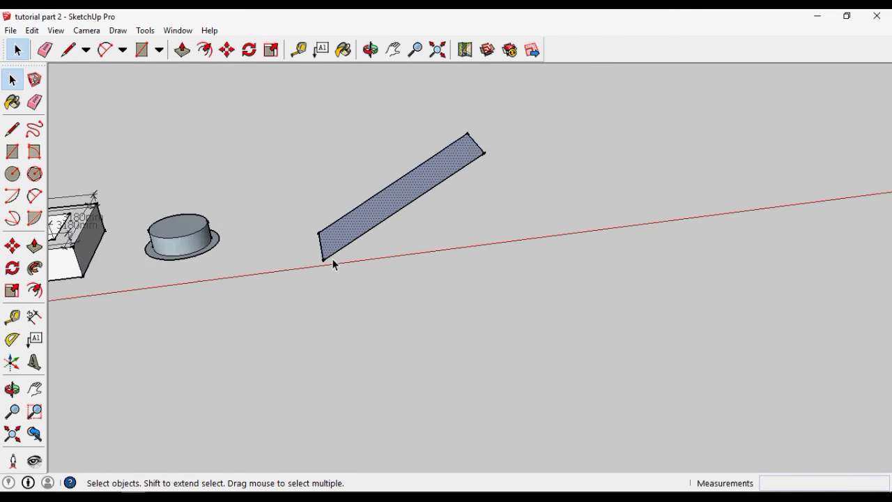
pyautogui.scroll(4, 344, 223)
pyautogui.scroll(-1, 309, 350)
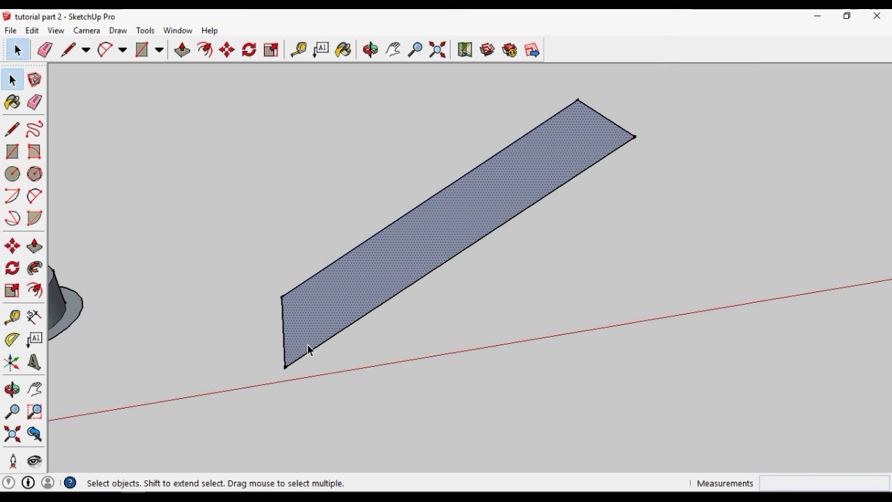
pyautogui.scroll(4, 336, 309)
pyautogui.scroll(-3, 305, 323)
pyautogui.click(12, 340)
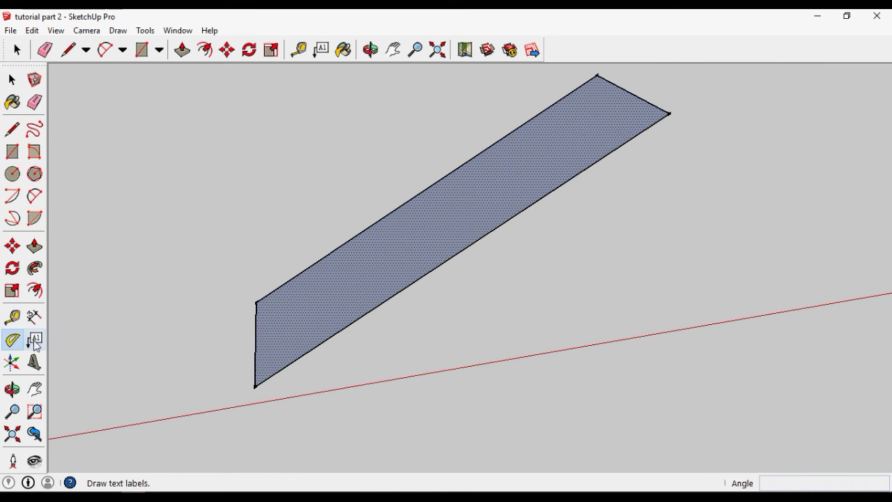
pyautogui.moveTo(273, 365); pyautogui.dragTo(297, 258, button='middle')
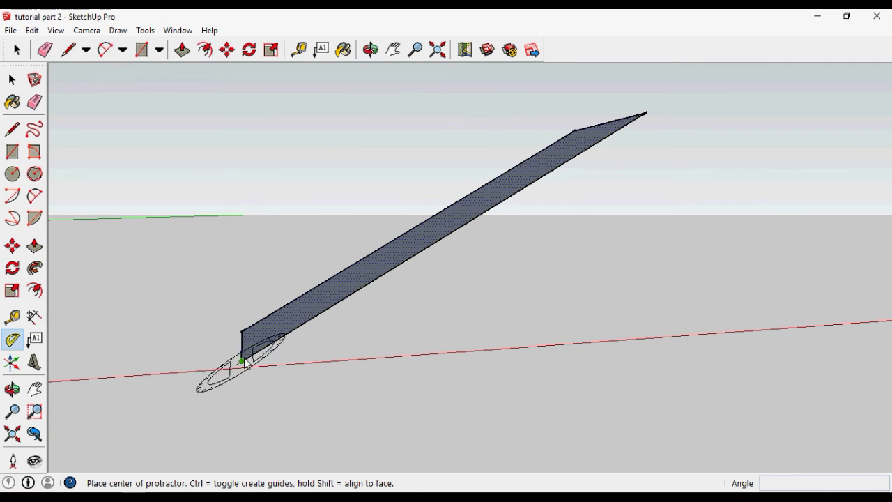
pyautogui.moveTo(244, 362); pyautogui.dragTo(248, 336, button='middle')
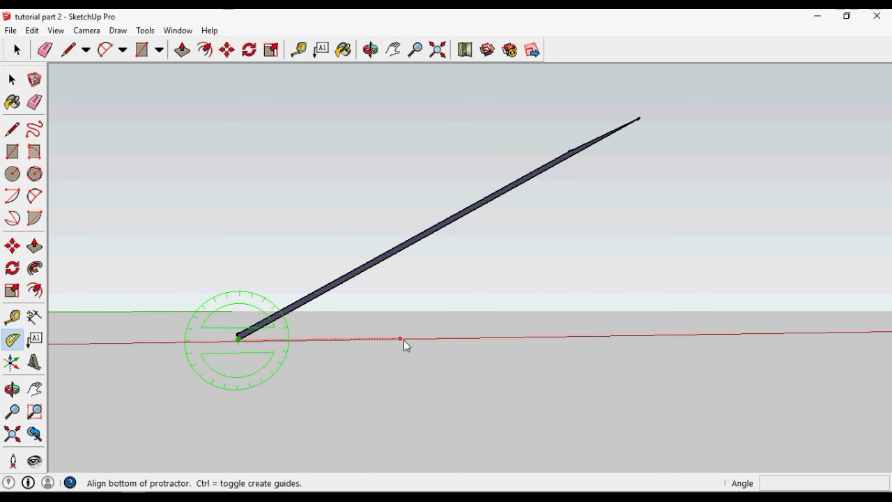
pyautogui.click(582, 335)
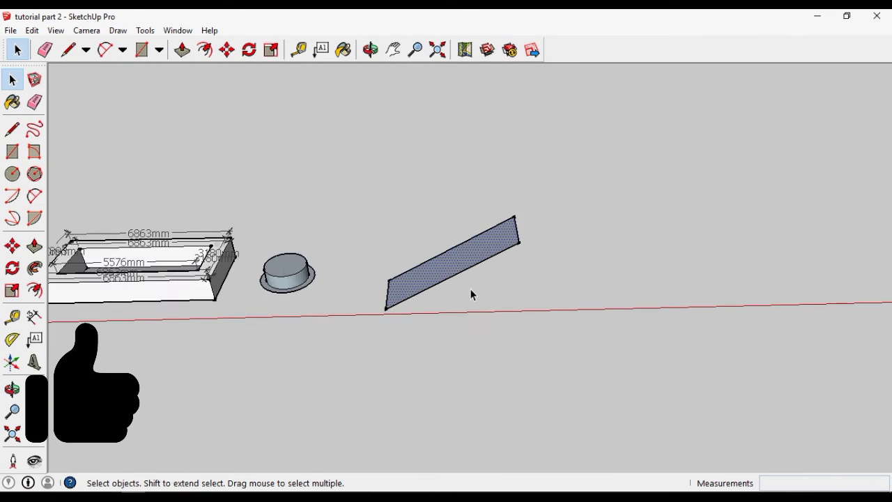
# Examine the row of finished shapes from several distances and angles, using Orbit for the final view
pyautogui.scroll(-5, 471, 283)
pyautogui.scroll(-4, 473, 270)
pyautogui.scroll(5, 313, 291)
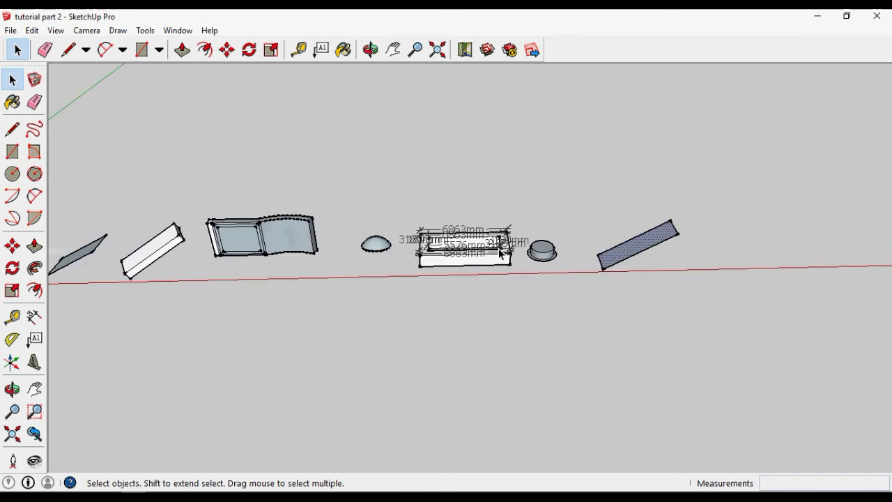
pyautogui.scroll(3, 523, 264)
pyautogui.moveTo(524, 264); pyautogui.dragTo(509, 268, button='middle')
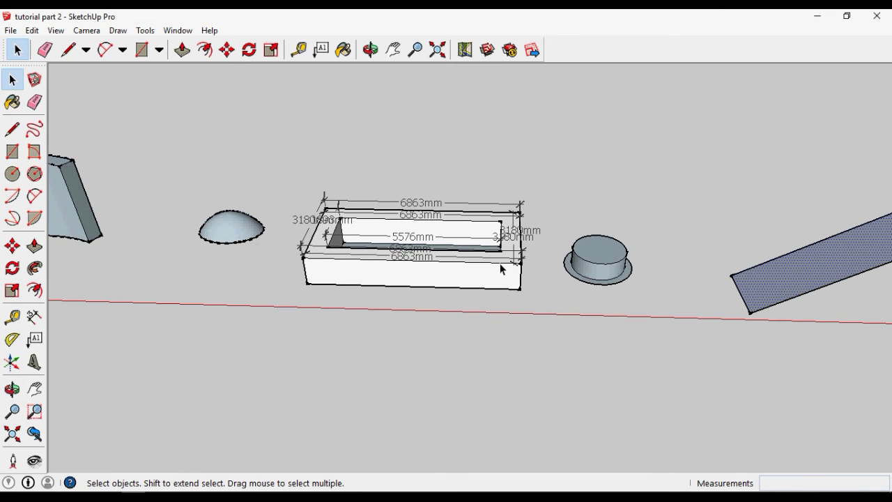
pyautogui.scroll(-3, 500, 268)
pyautogui.moveTo(492, 260); pyautogui.dragTo(444, 255, button='middle')
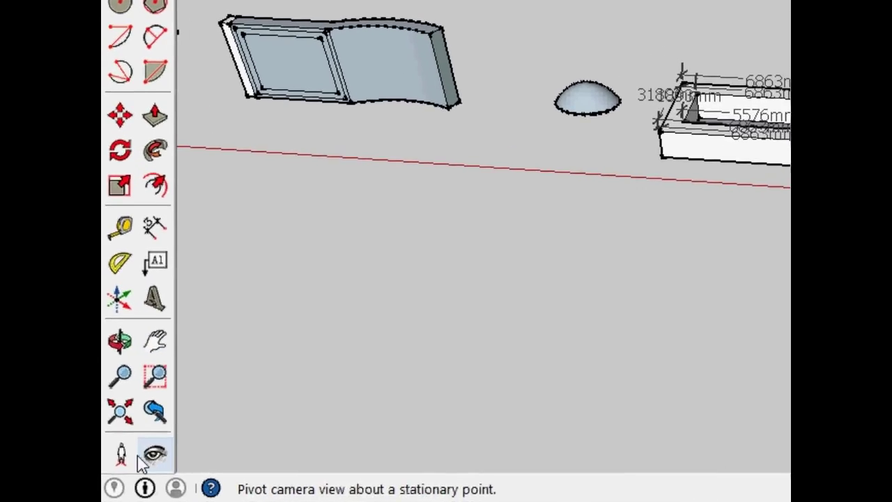
pyautogui.press('o')
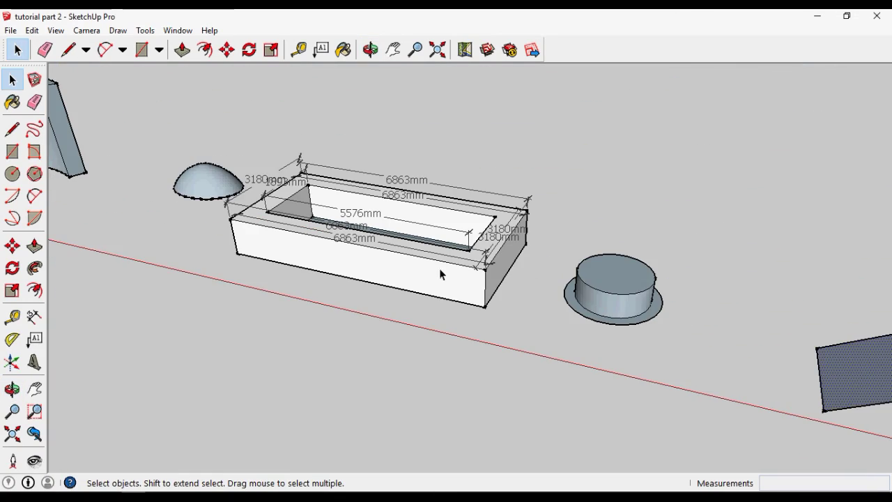
pyautogui.scroll(-3, 447, 275)
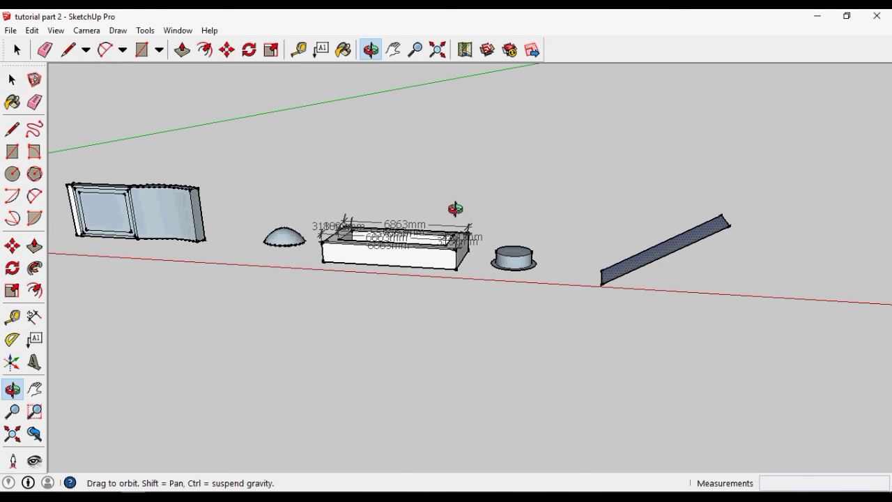